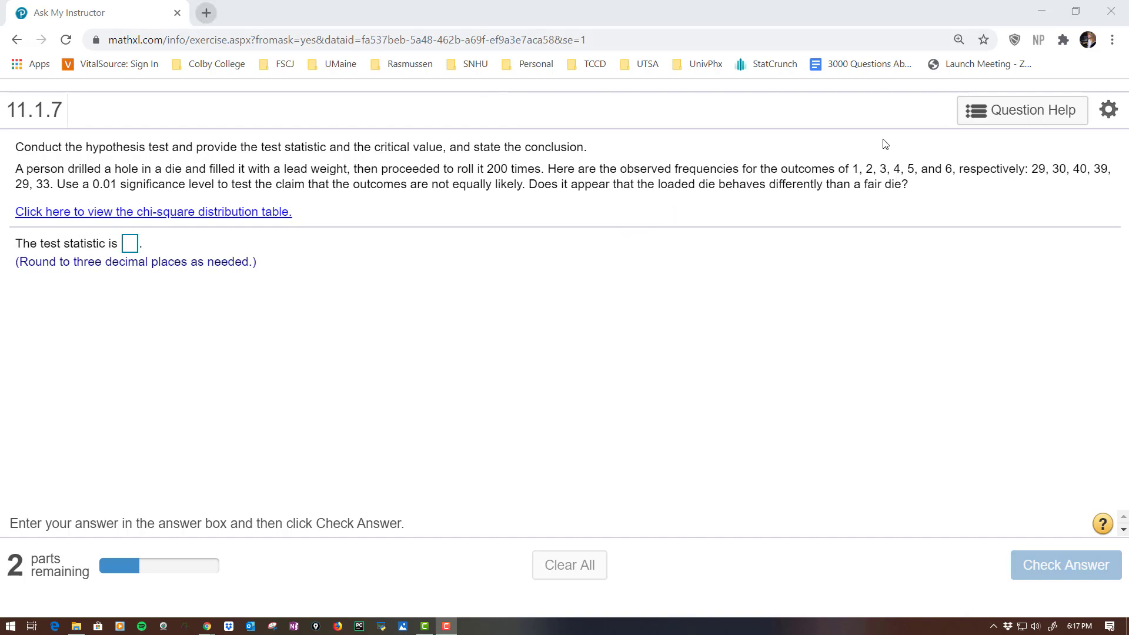
Launch StatCrunch from Question Help and move its window higher on screen.
left_click(969, 116)
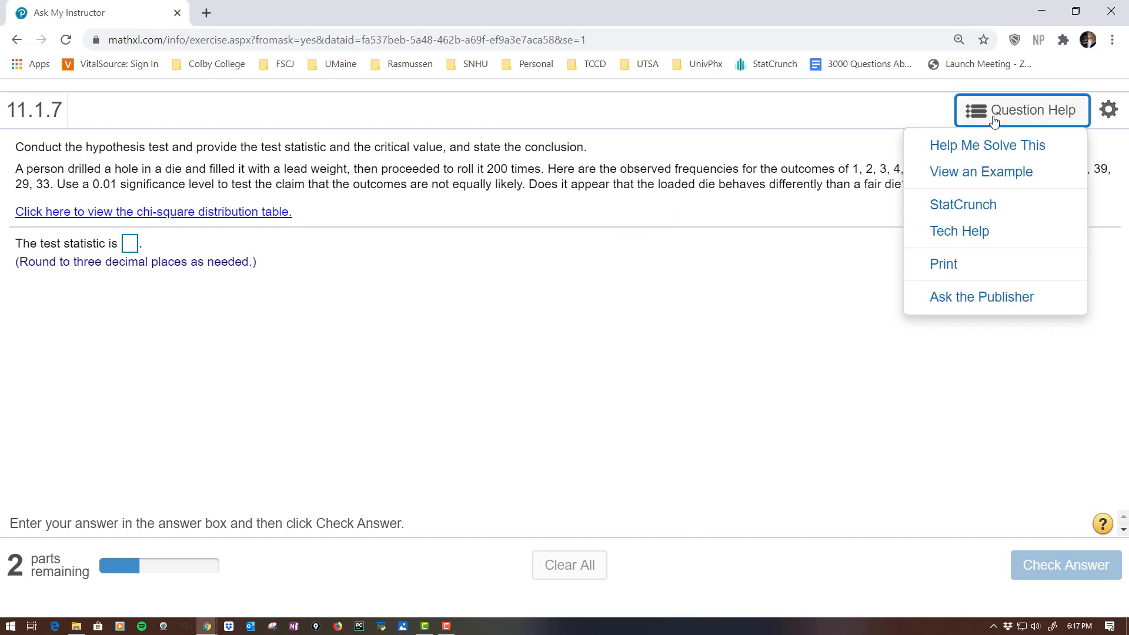
left_click(951, 204)
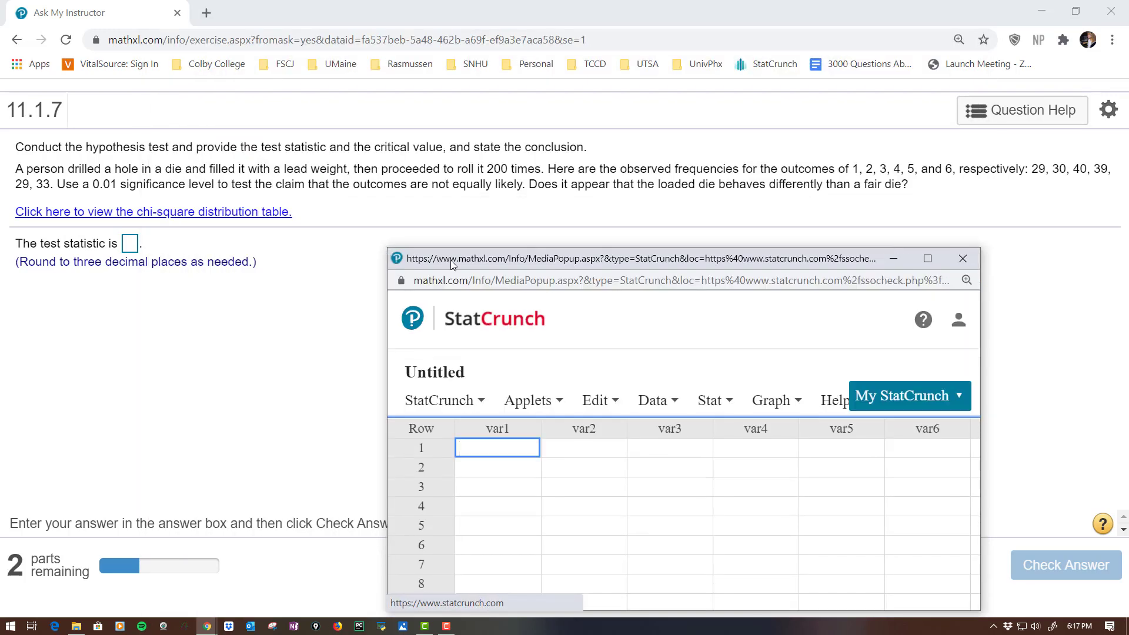
left_click_drag(645, 259, 641, 228)
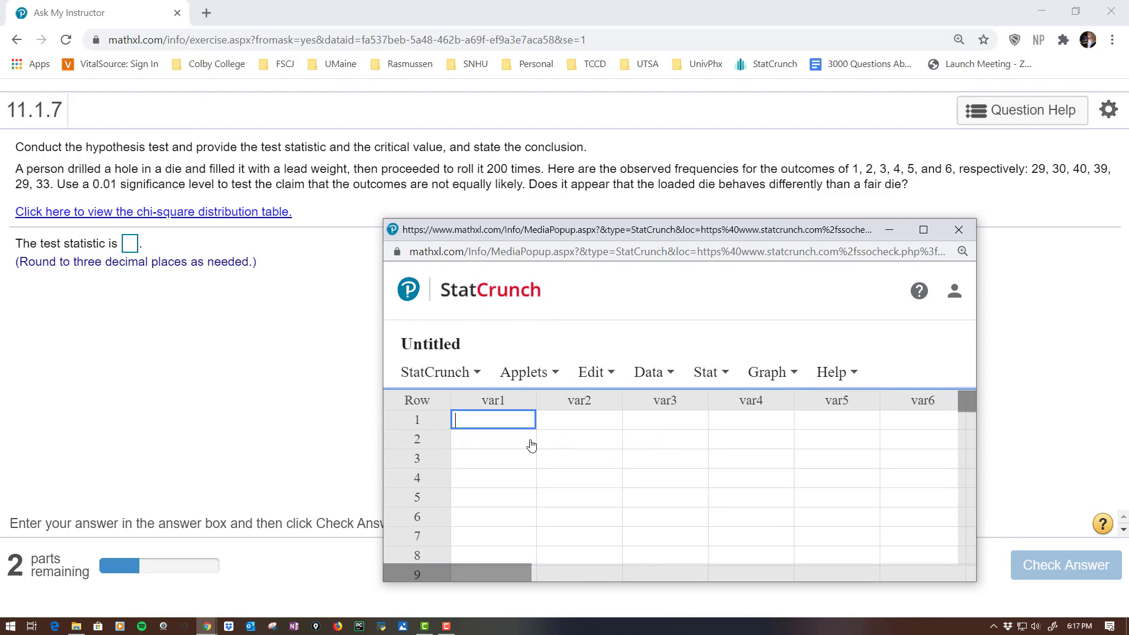
Enter the frequencies 29, 30, 40, 39, 29, 33 into var1 rows 1–6.
type("29")
key("Return")
type("30")
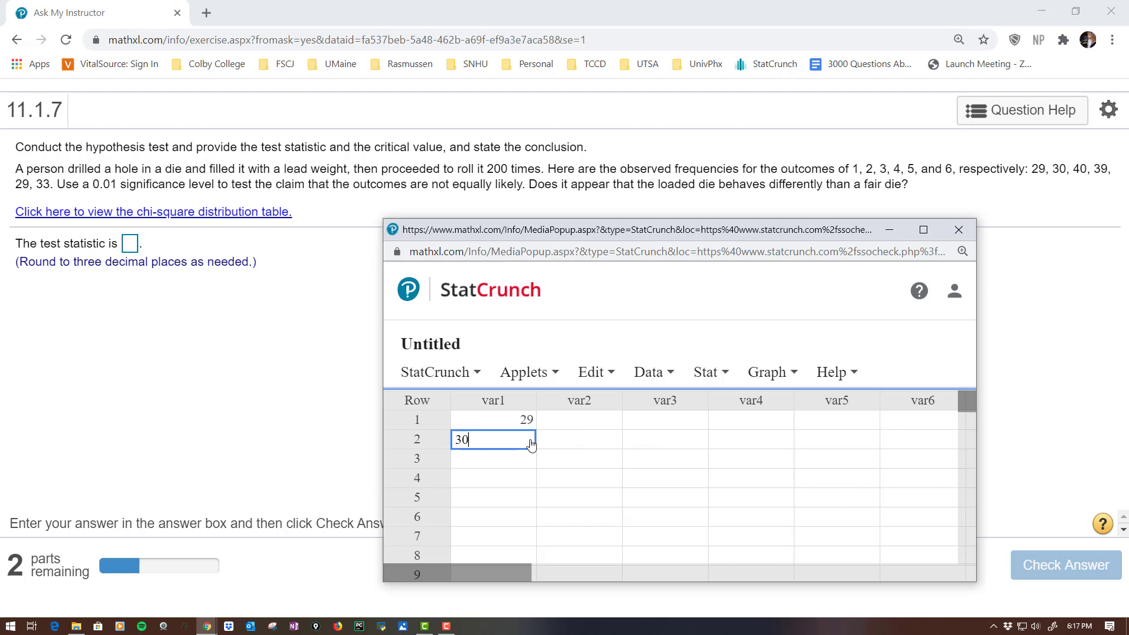
key("Return")
type("40")
key("Return")
type("39")
key("Return")
type("29")
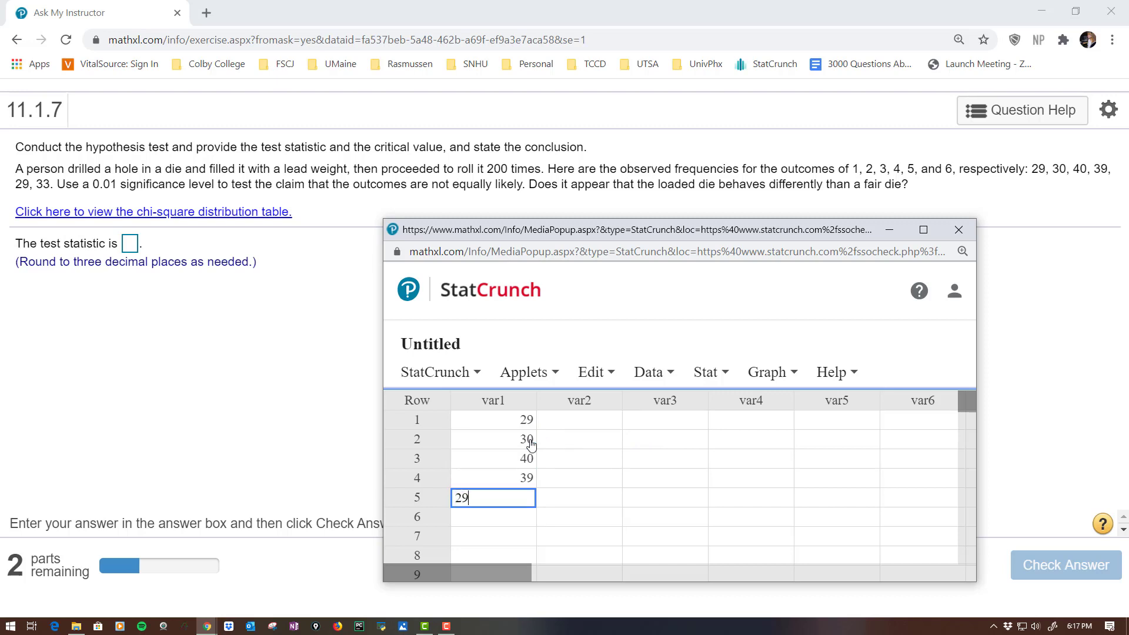
key("Return")
type("33")
key("Return")
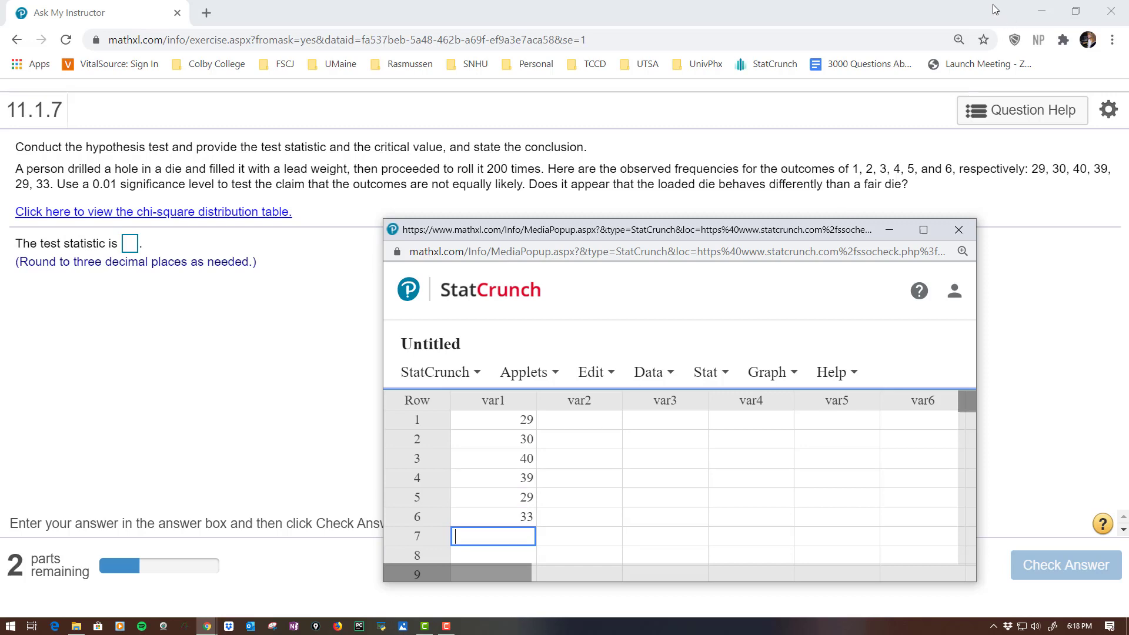
Start the Chi-Square goodness-of-fit test from the Stat menu, then cancel its setup.
left_click(659, 374)
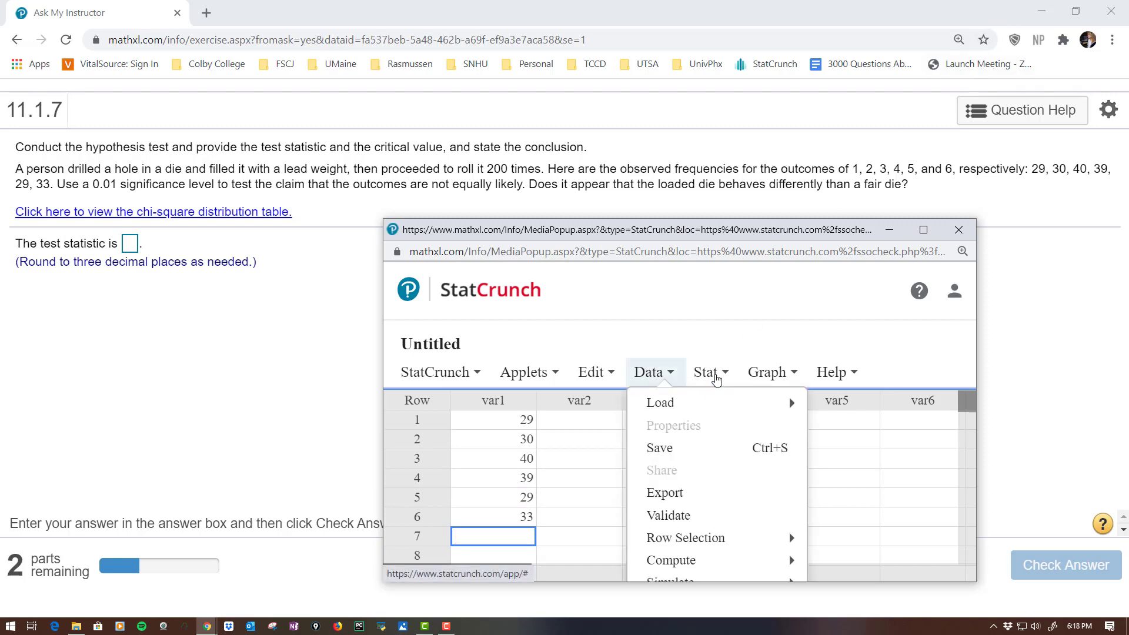
left_click(715, 374)
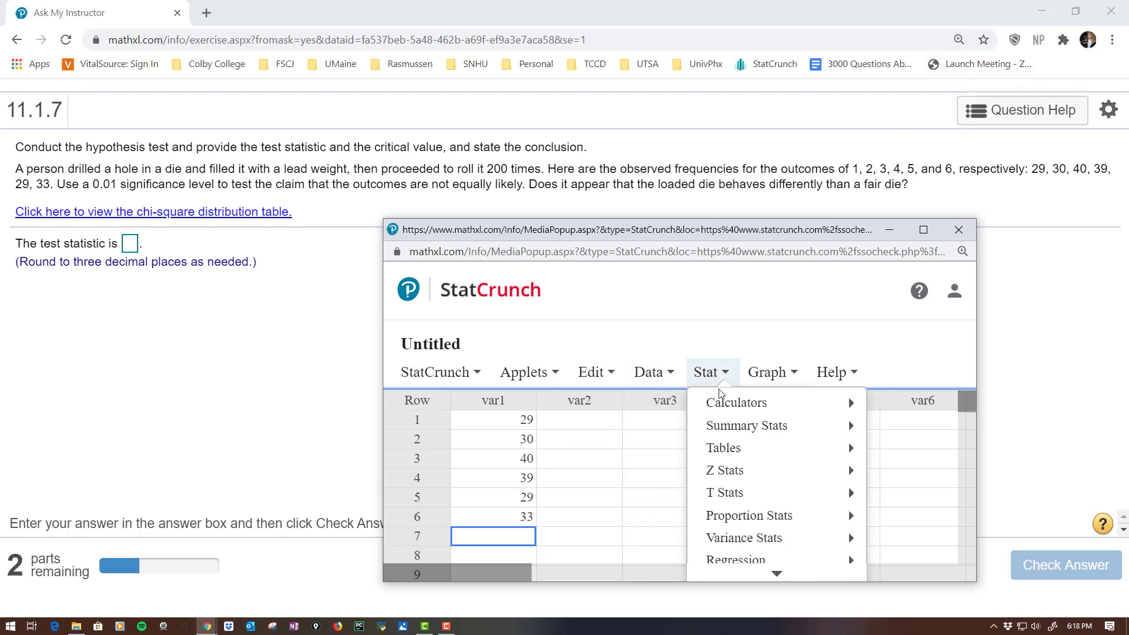
scroll(785, 565, "down", 3)
mouse_move(792, 515)
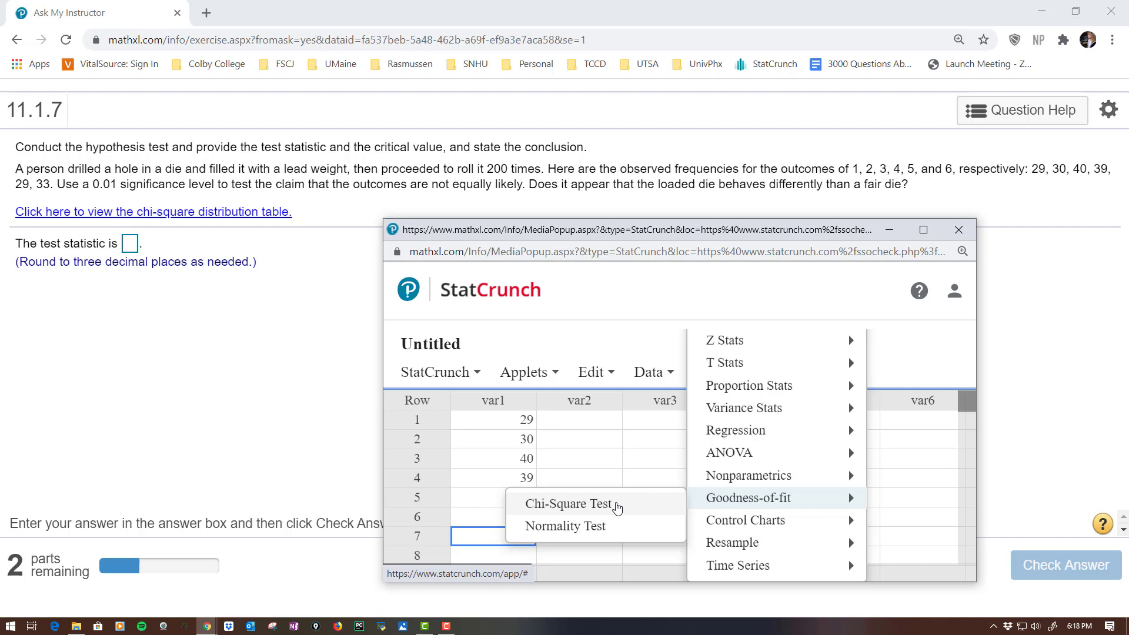
left_click(616, 507)
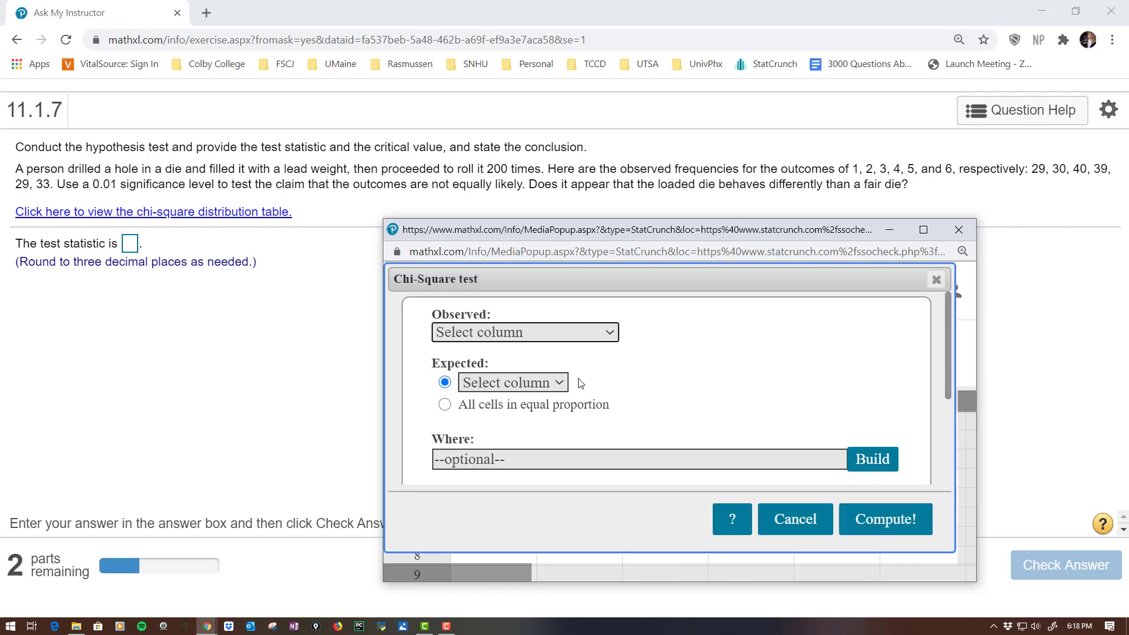
left_click(795, 518)
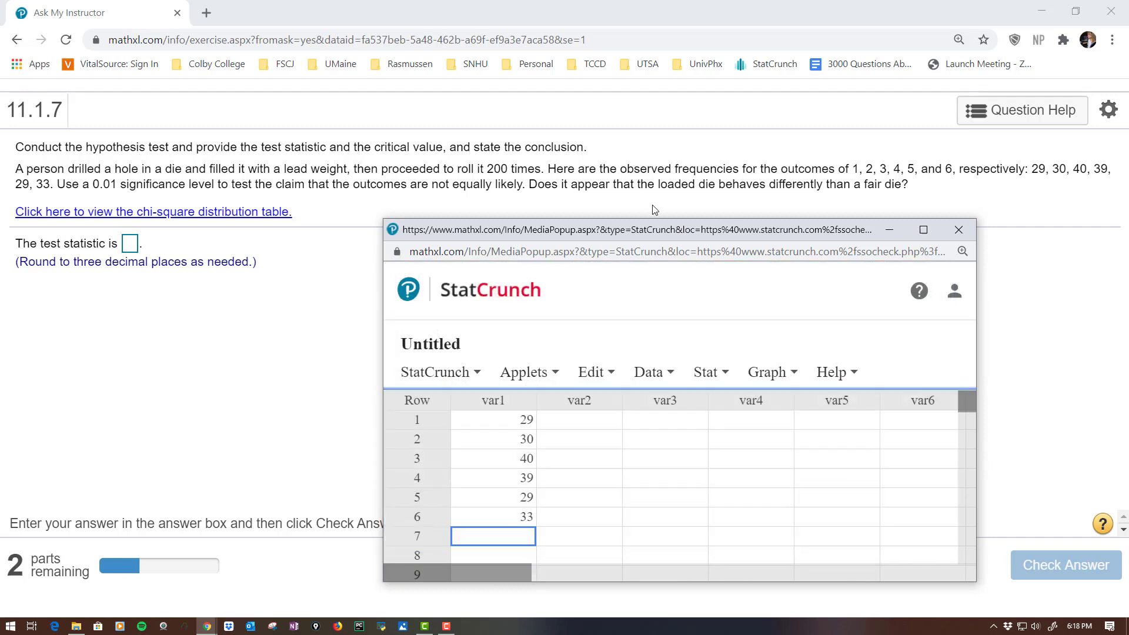
Reopen the Stat menu and scroll to Goodness-of-fit > Chi-Square Test.
left_click(709, 376)
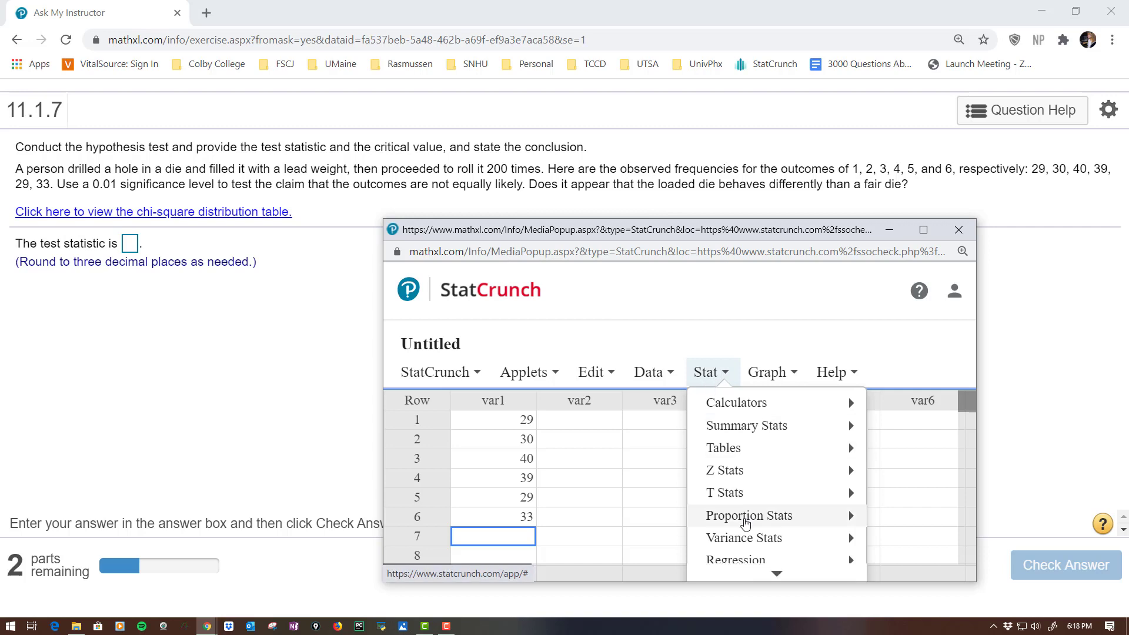
scroll(767, 535, "down", 2)
scroll(767, 538, "down", 2)
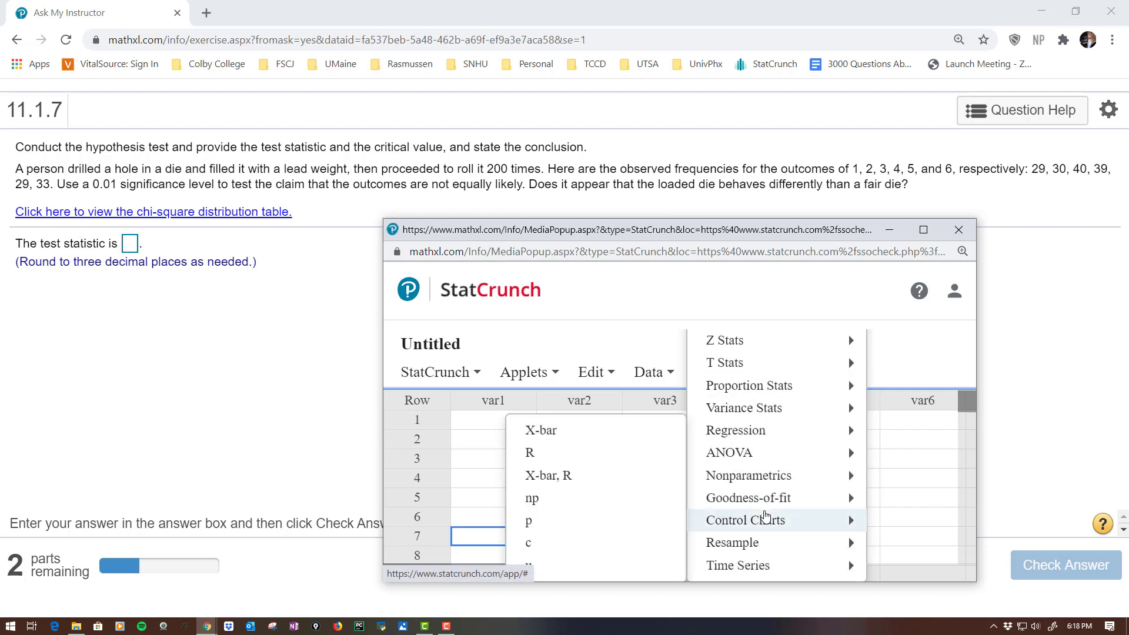
mouse_move(771, 503)
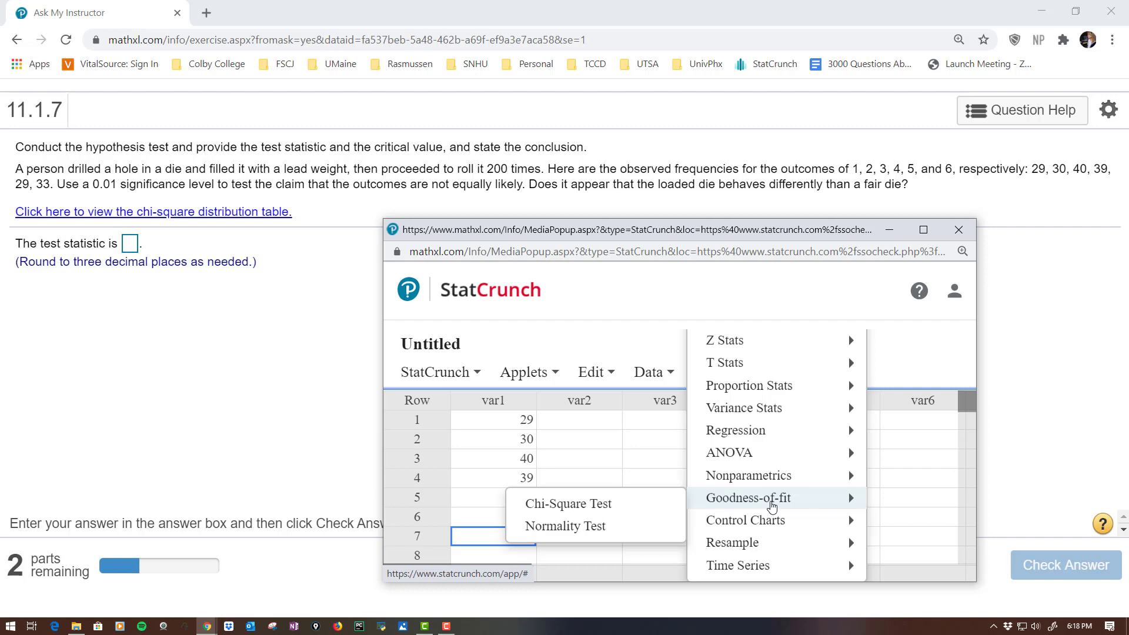
Open the Chi-Square Test setup and enlarge the StatCrunch window and dialog.
left_click(616, 511)
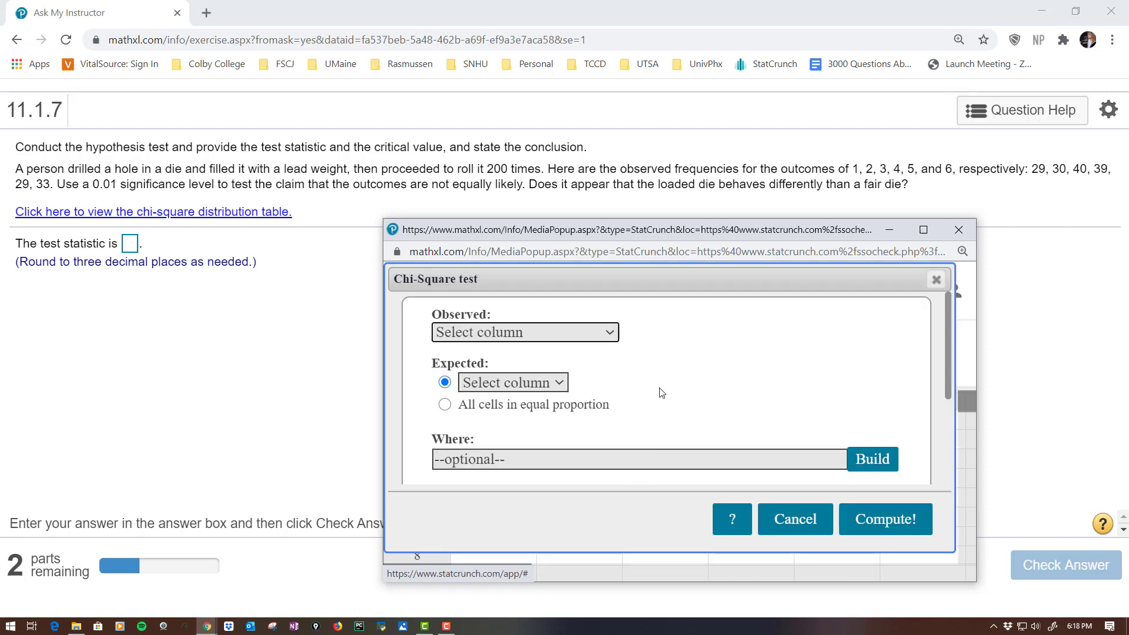
left_click_drag(671, 222, 648, 94)
scroll(835, 281, "down", 3)
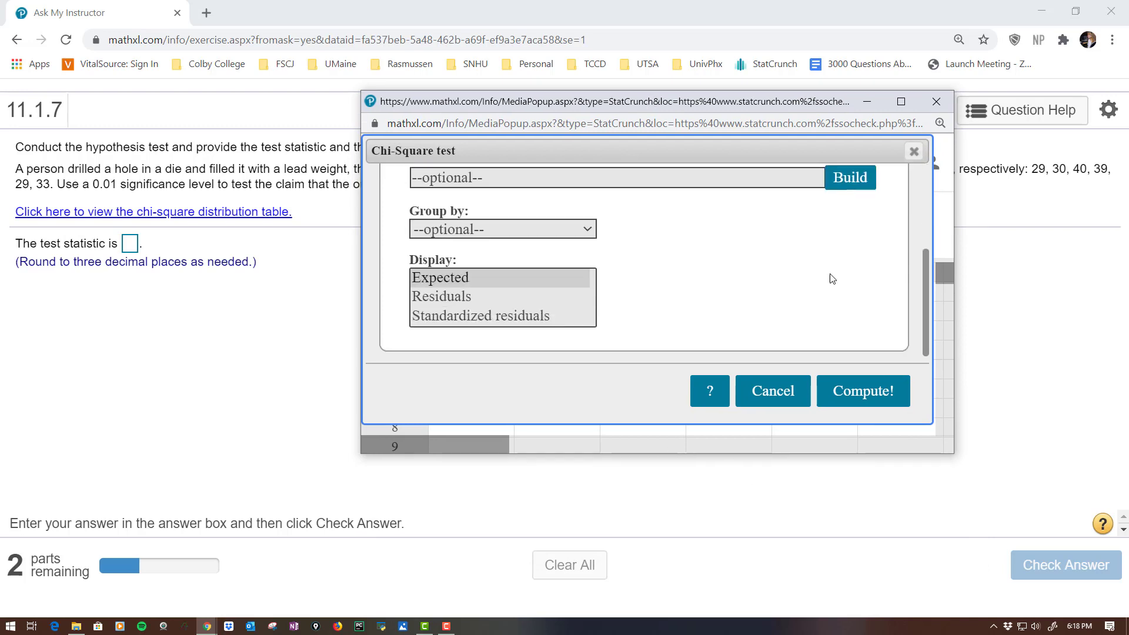
scroll(824, 274, "up", 3)
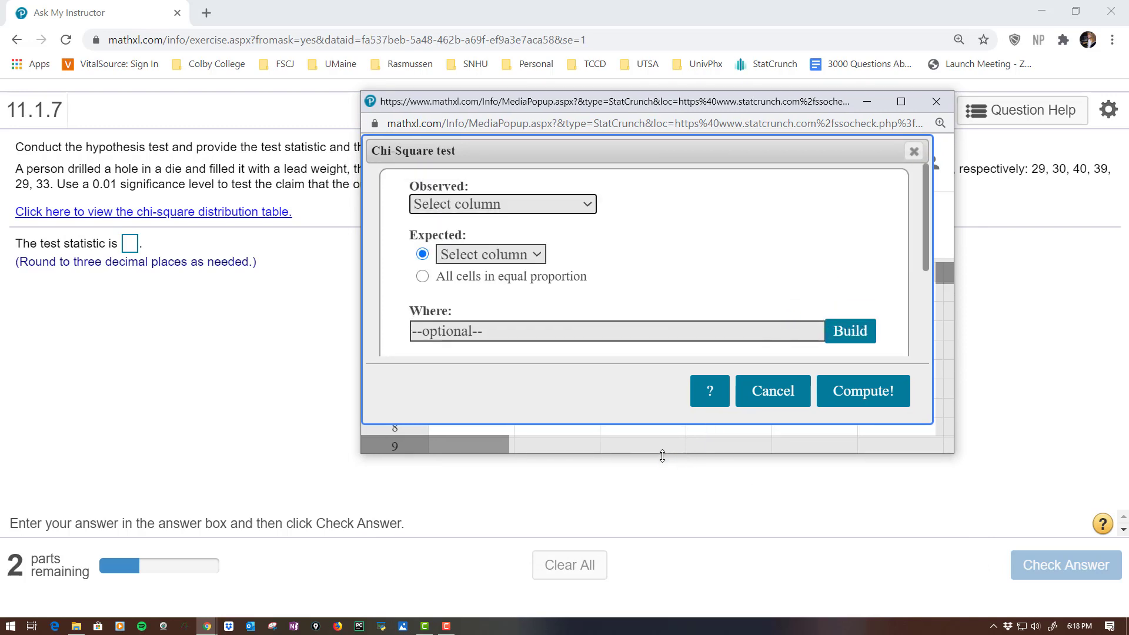
left_click_drag(662, 456, 659, 575)
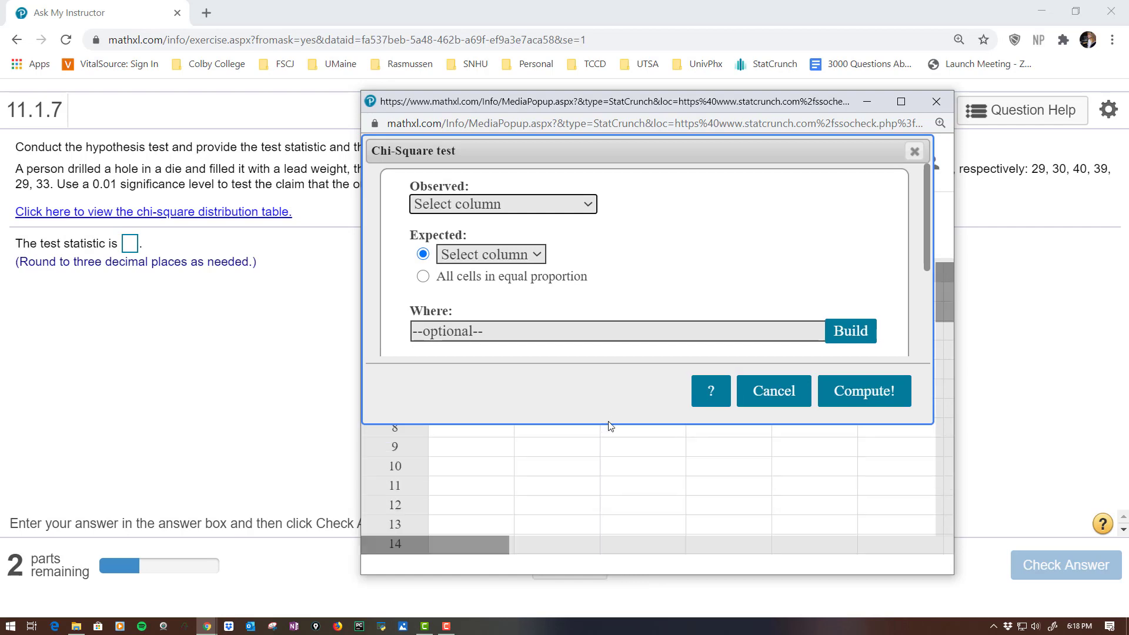
left_click_drag(610, 425, 605, 513)
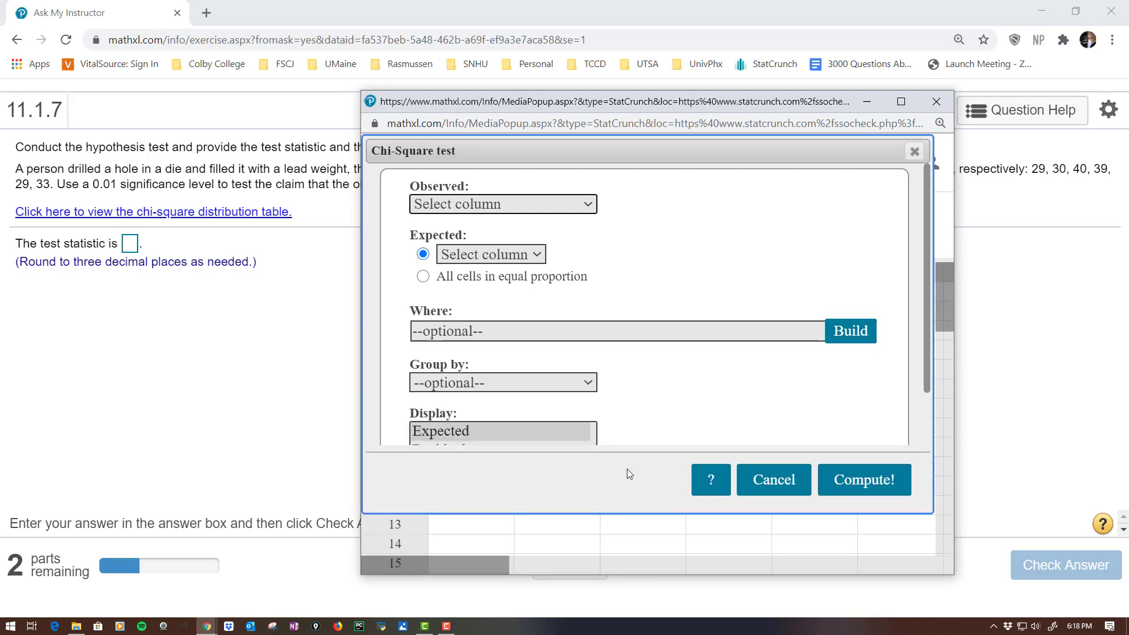
Choose var1 as the observed counts and maximize the StatCrunch window.
left_click(510, 199)
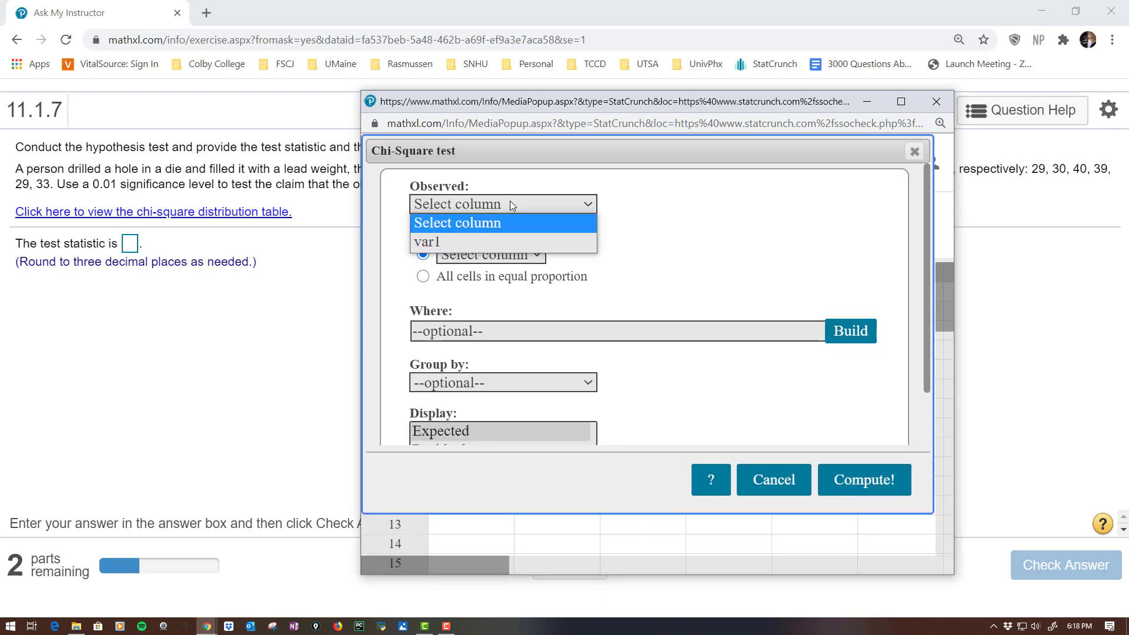
left_click(492, 239)
left_click_drag(582, 149, 769, 166)
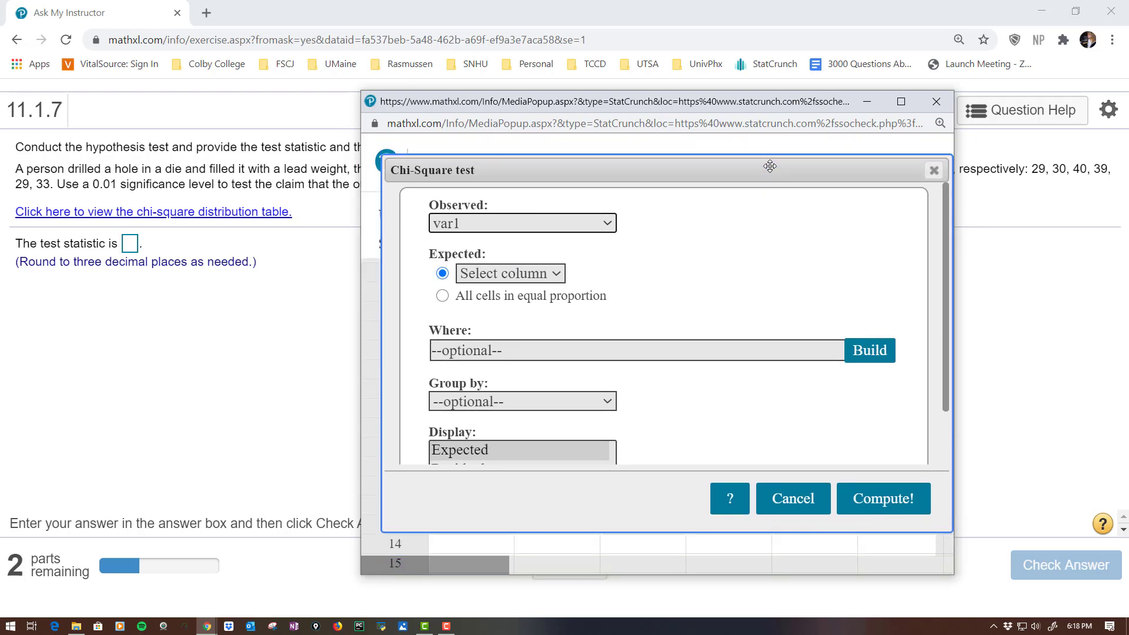
left_click(901, 105)
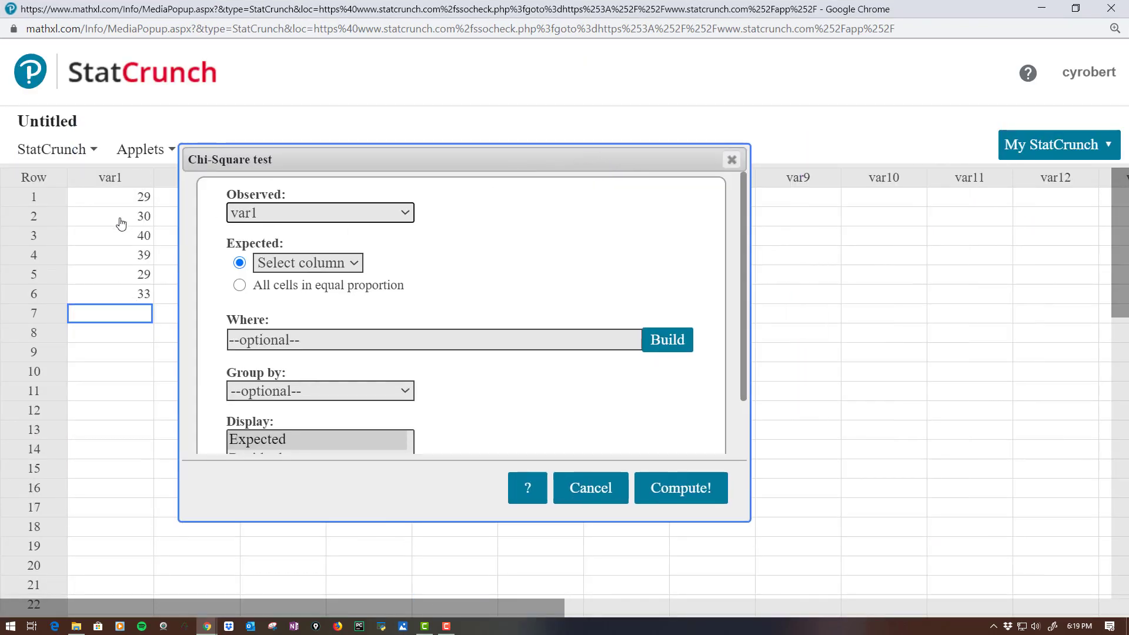
Select 'All cells in equal proportion' for expected counts and scroll the dialog down.
left_click(240, 286)
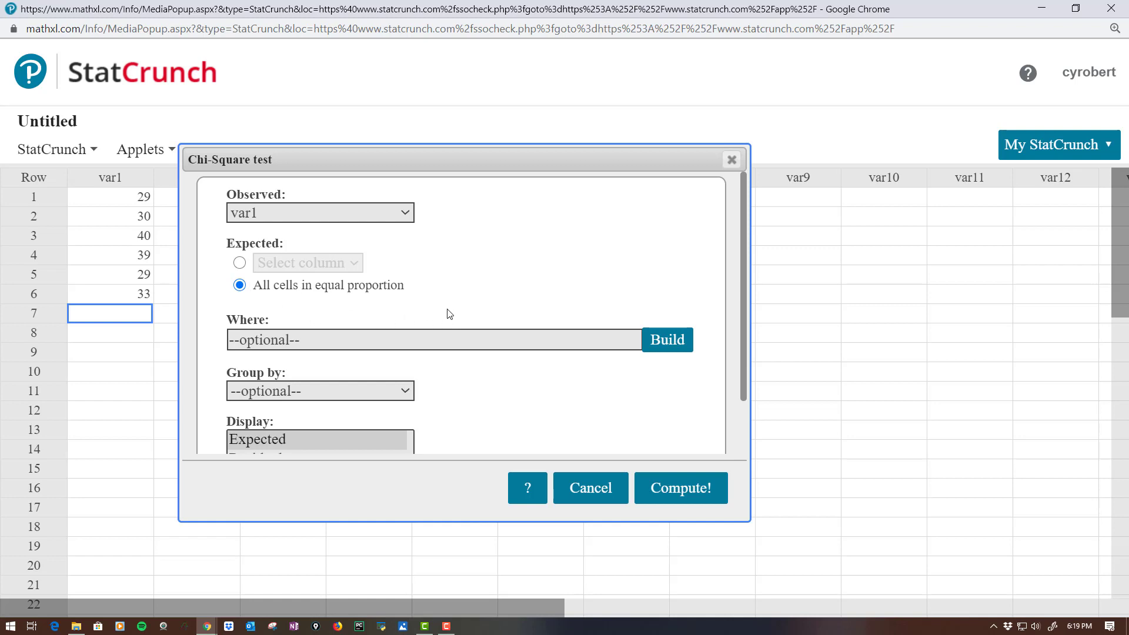
scroll(503, 405, "down", 1)
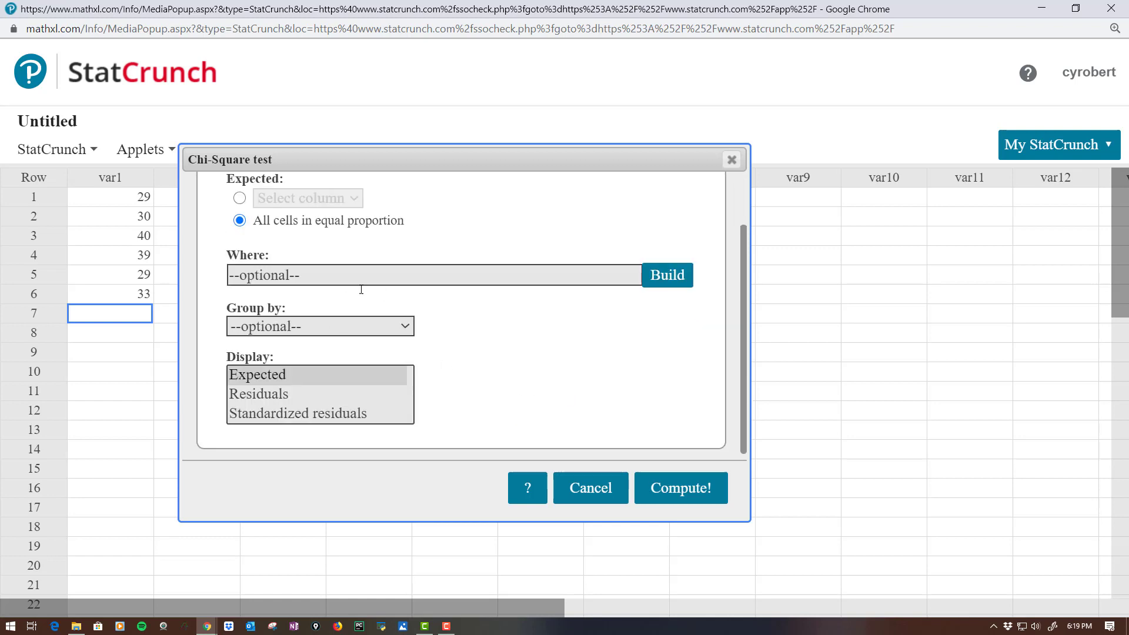
Compute the chi-square test and move the shrunken results window off the answer area.
left_click(672, 492)
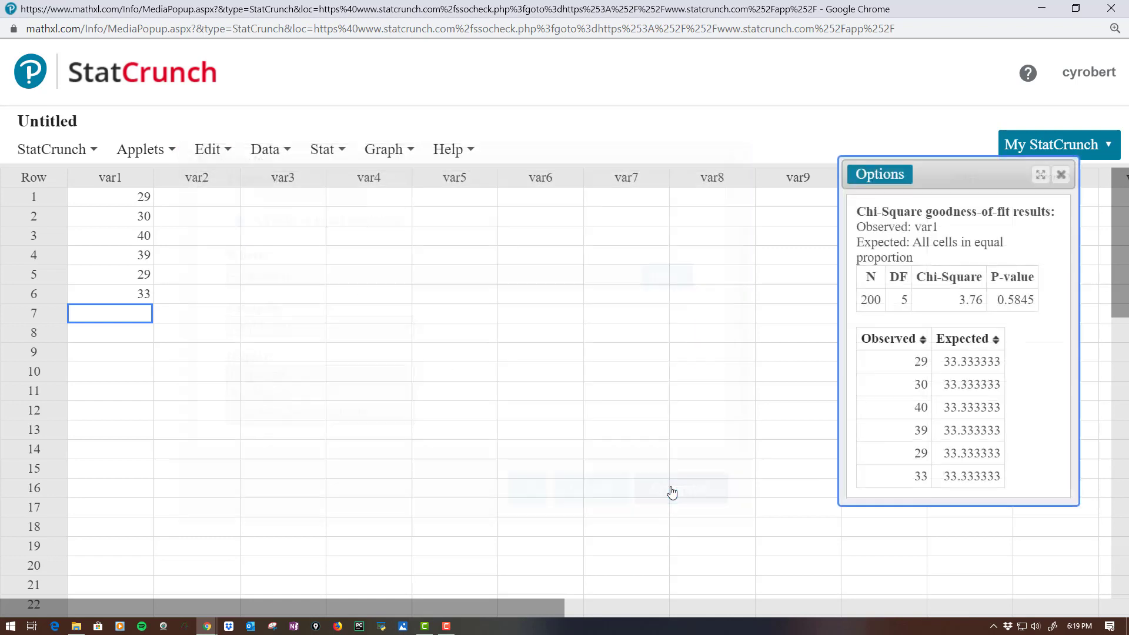
left_click(1075, 9)
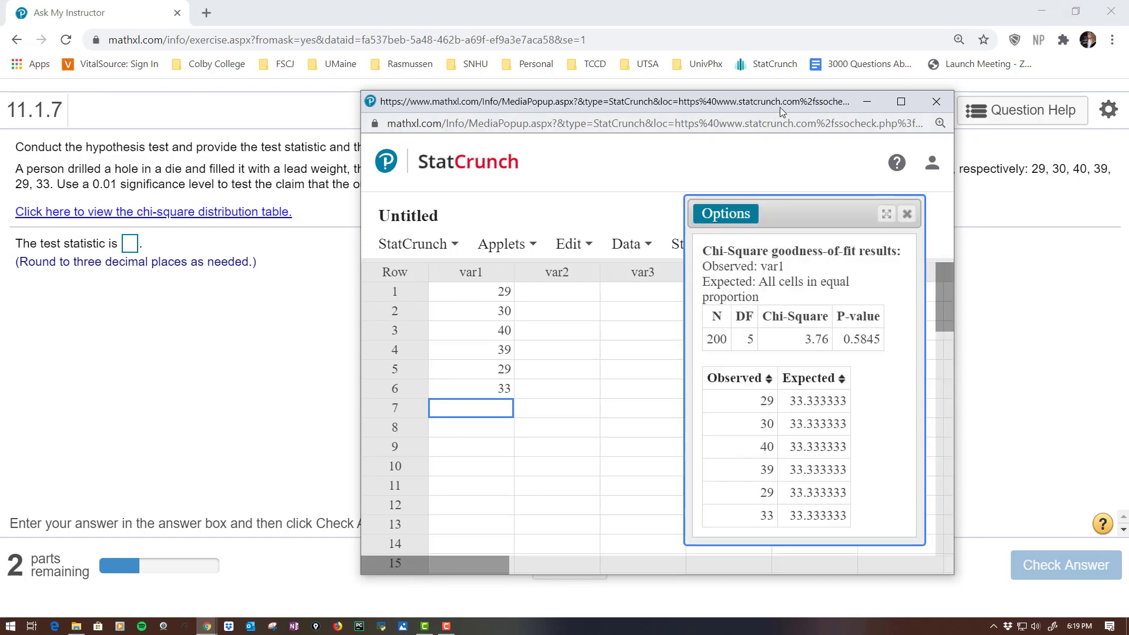
left_click_drag(797, 104, 873, 92)
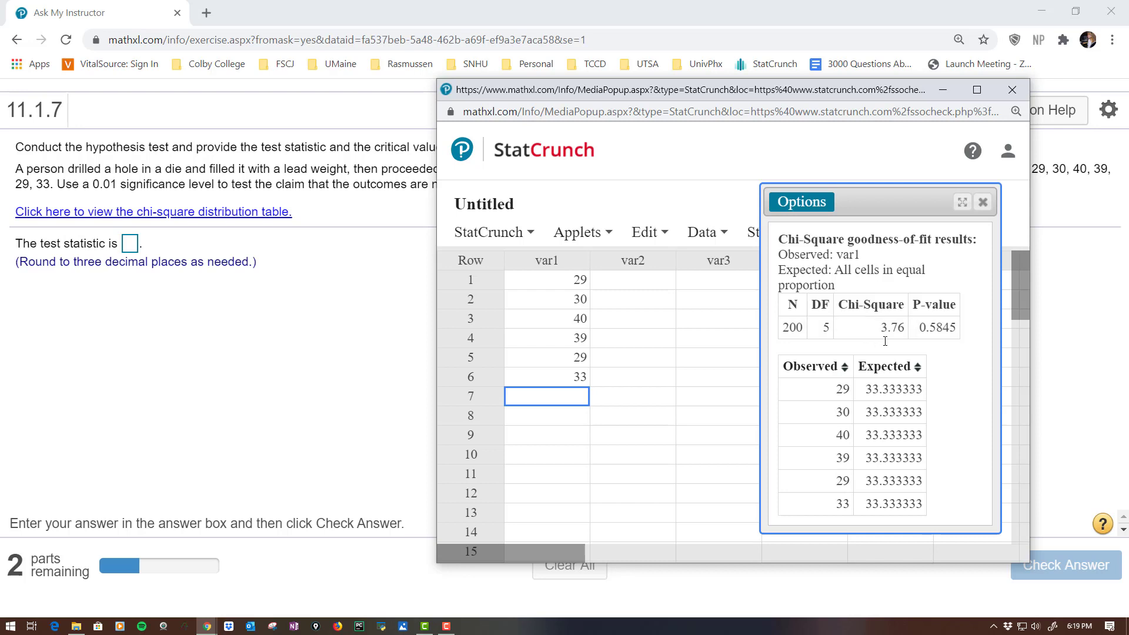
Enter 3.76 as the test statistic and dismiss the correct-answer message.
left_click(128, 245)
type("3.76")
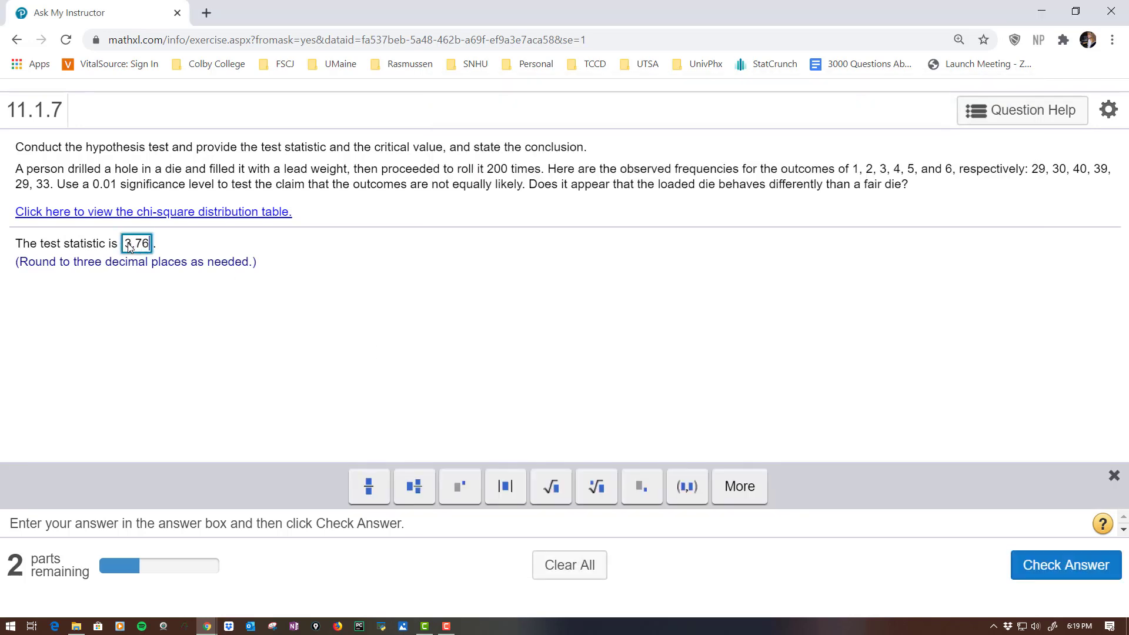
key("Return")
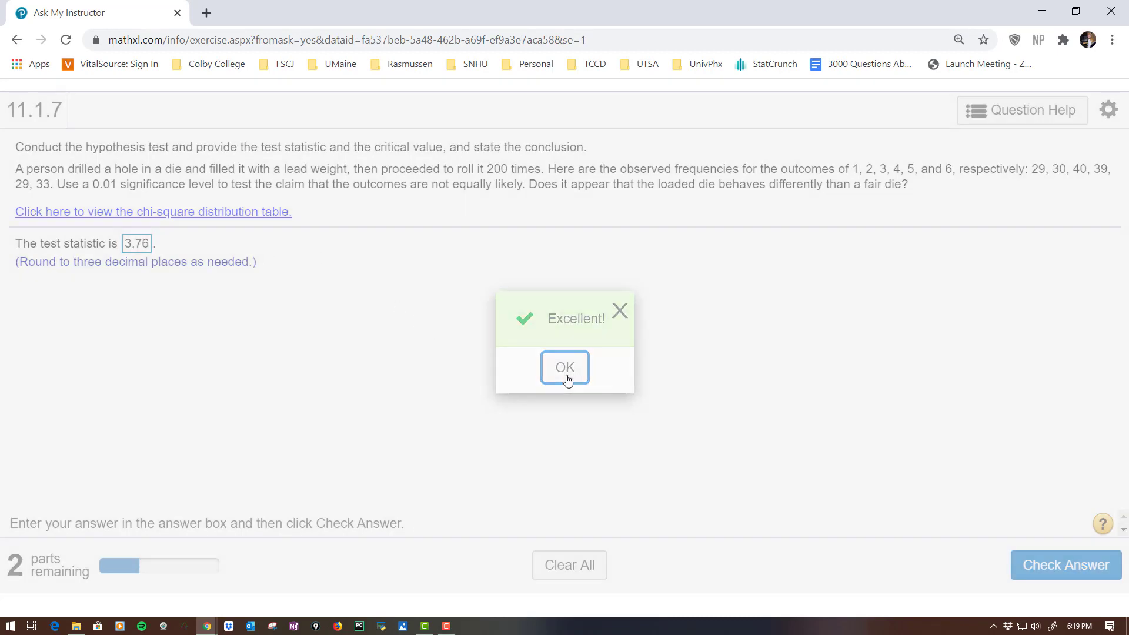
left_click(565, 368)
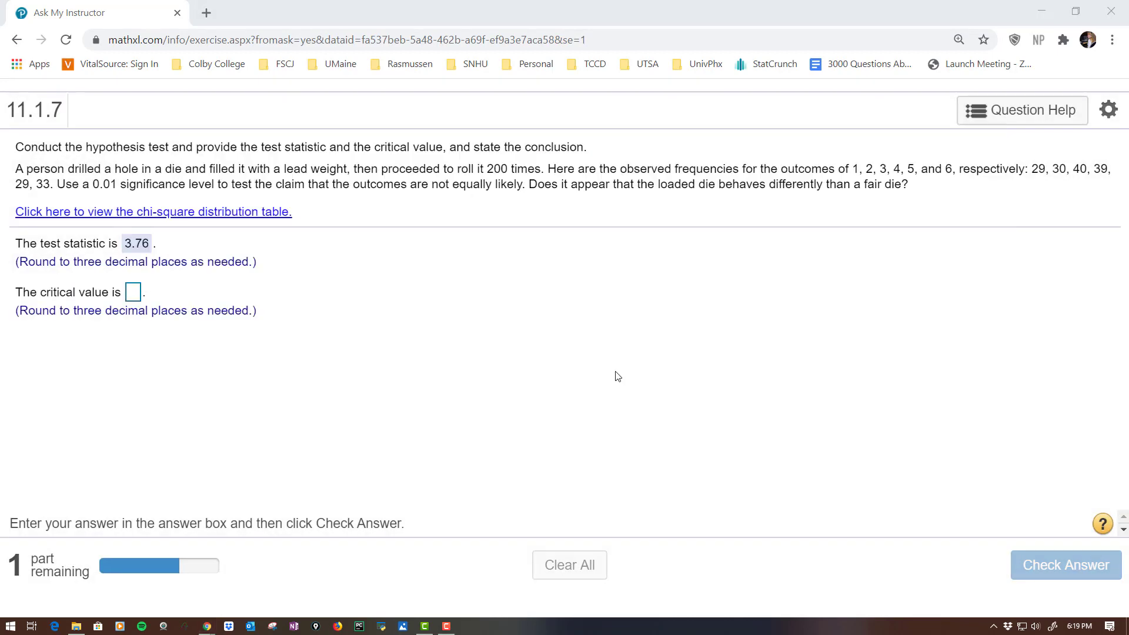
Switch back to the StatCrunch results with Alt+Tab.
key("alt+Tab")
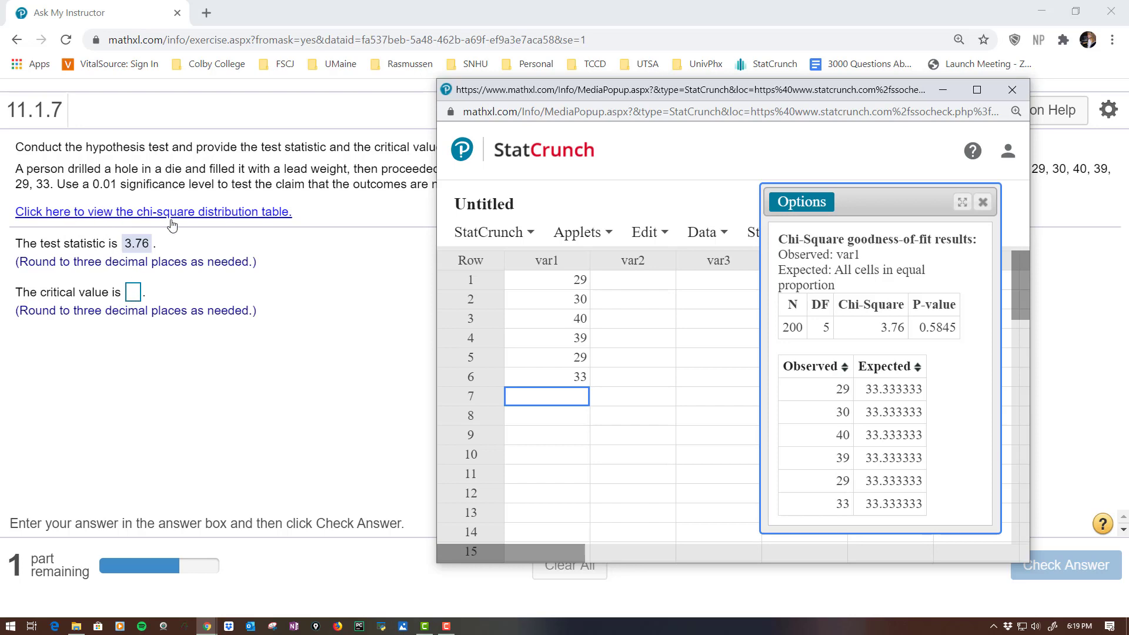
Open the chi-square distribution table and read df 5 at 0.01.
left_click(221, 212)
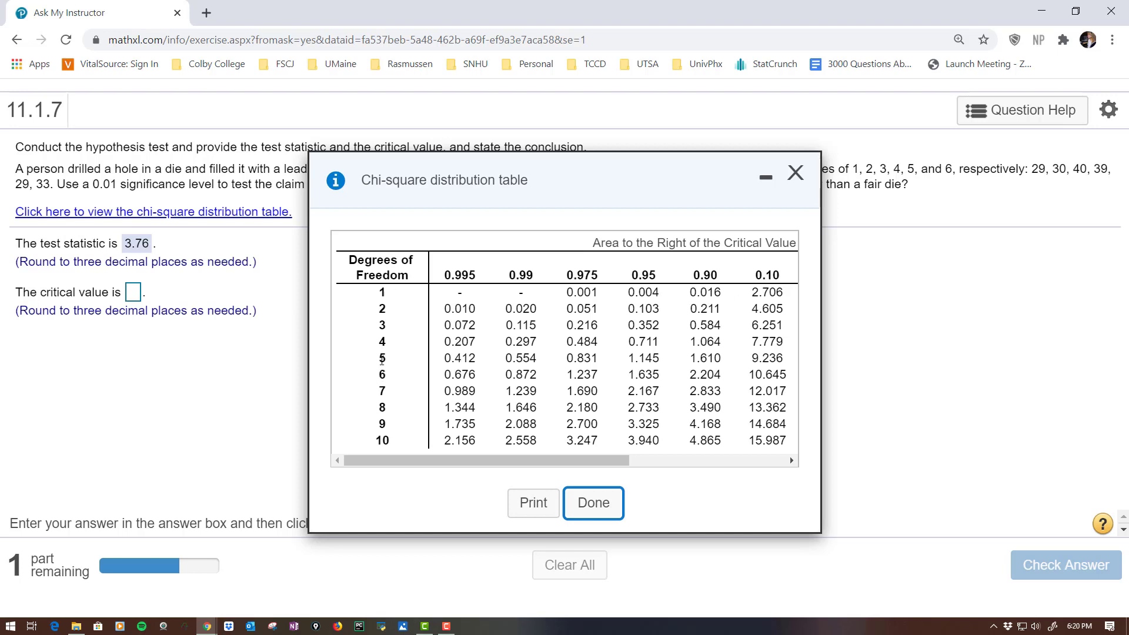
left_click_drag(377, 362, 391, 364)
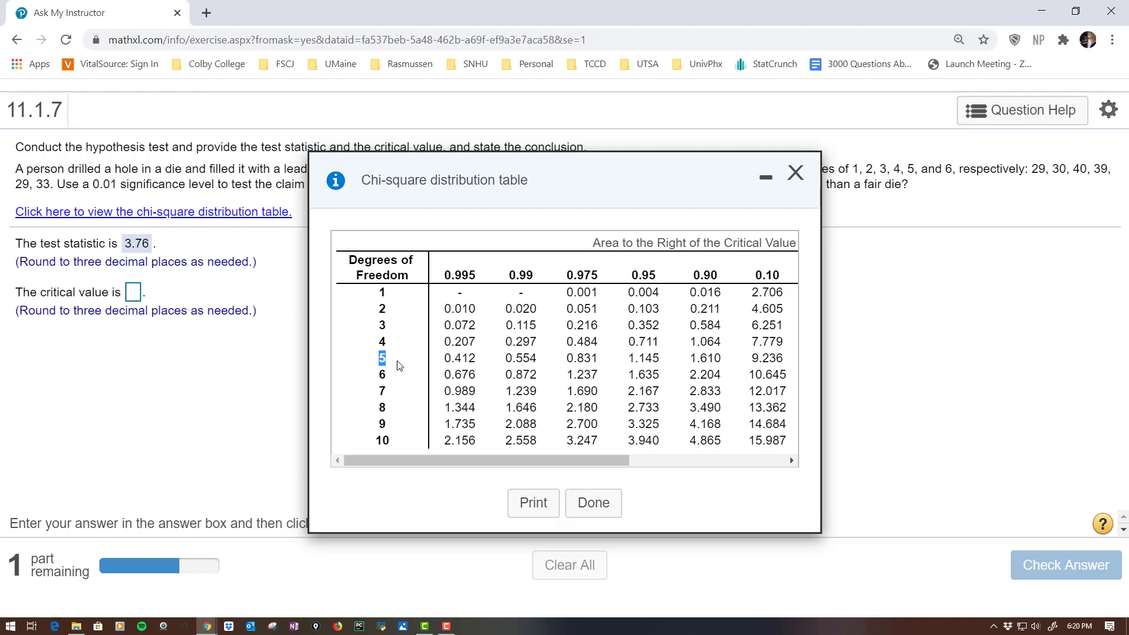
left_click(769, 460)
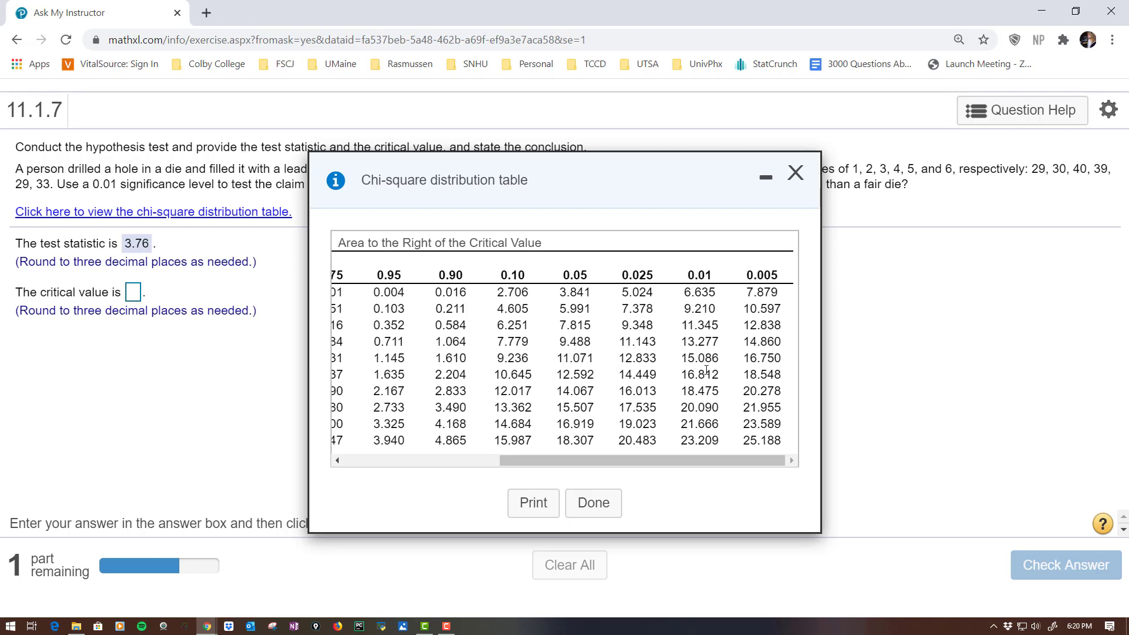
Enter 15.086 as the critical value and dismiss the correct-answer message.
left_click(135, 292)
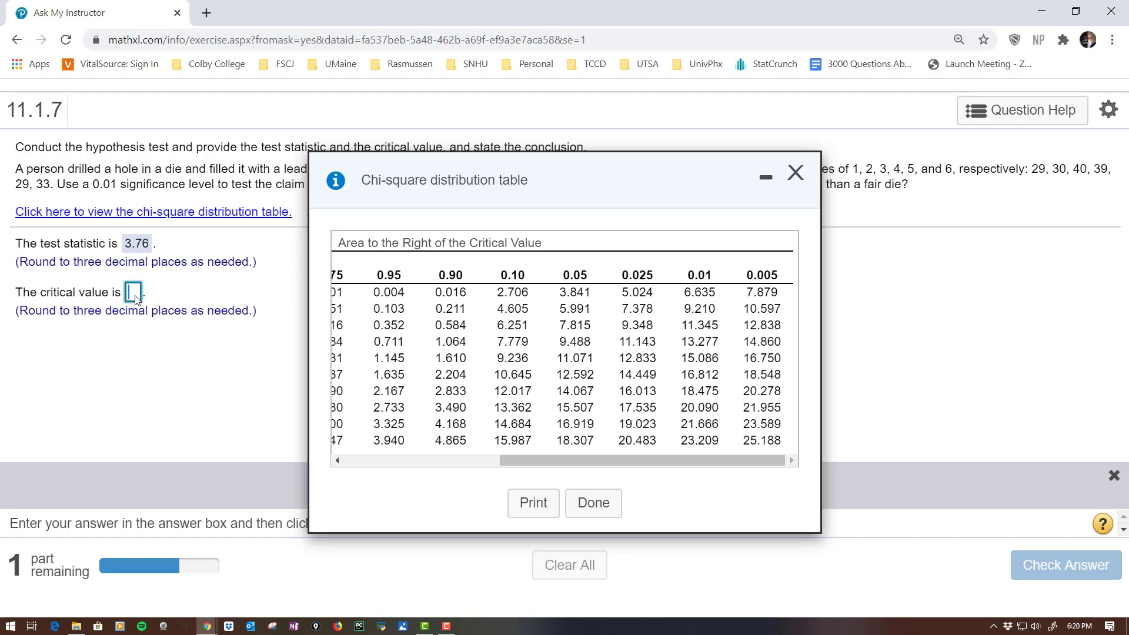
type("15.086")
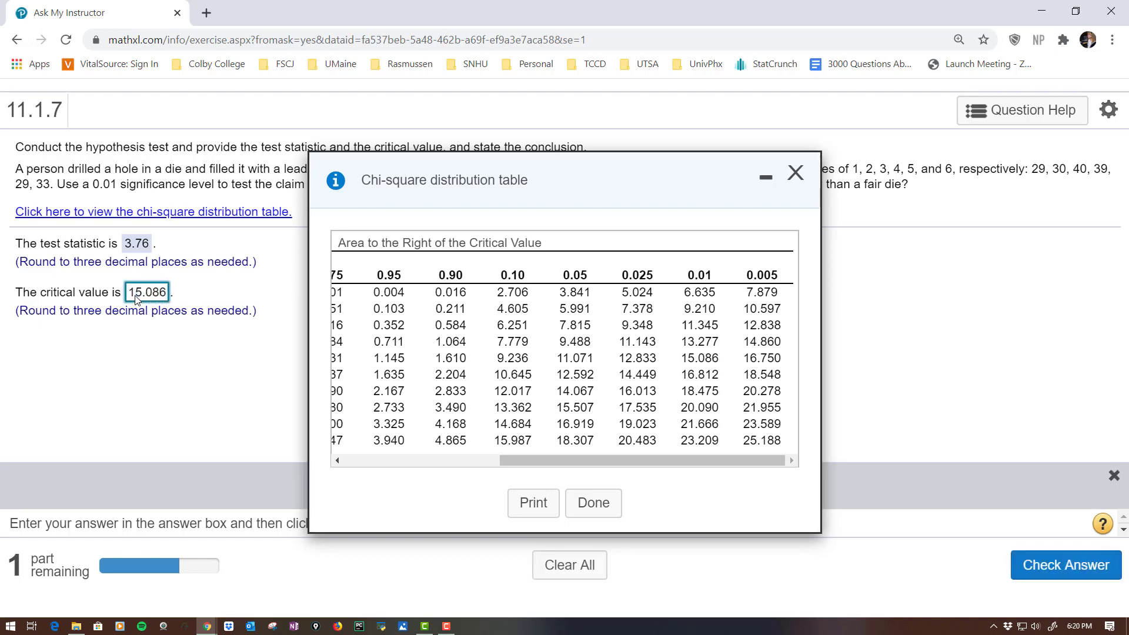
key("Return")
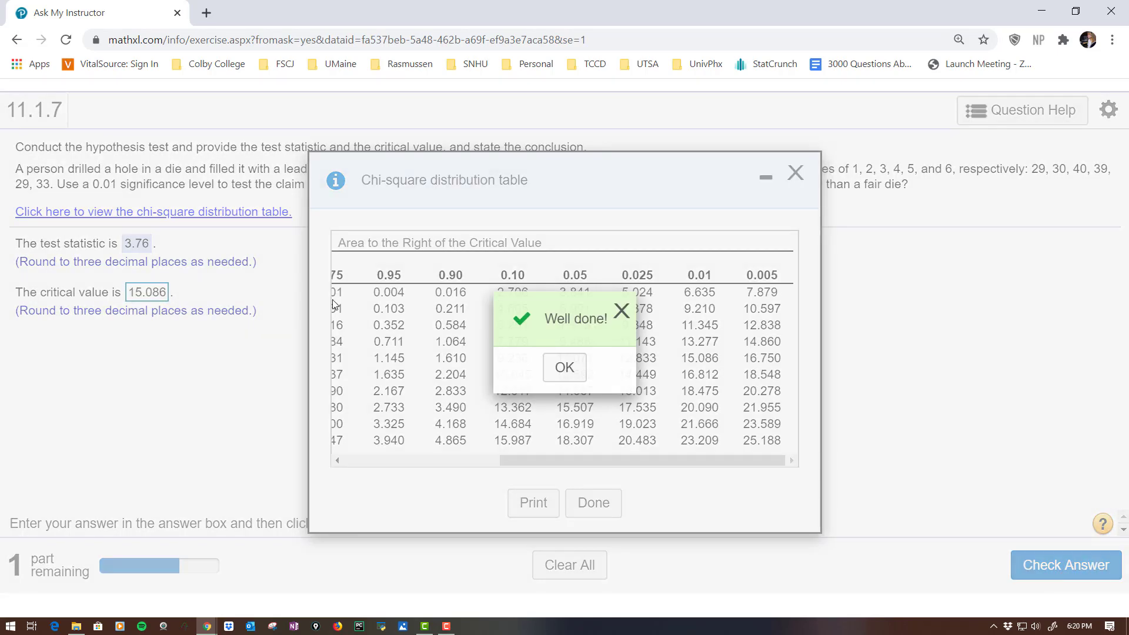
left_click(565, 368)
Close the distribution table and the StatCrunch results window.
left_click(593, 502)
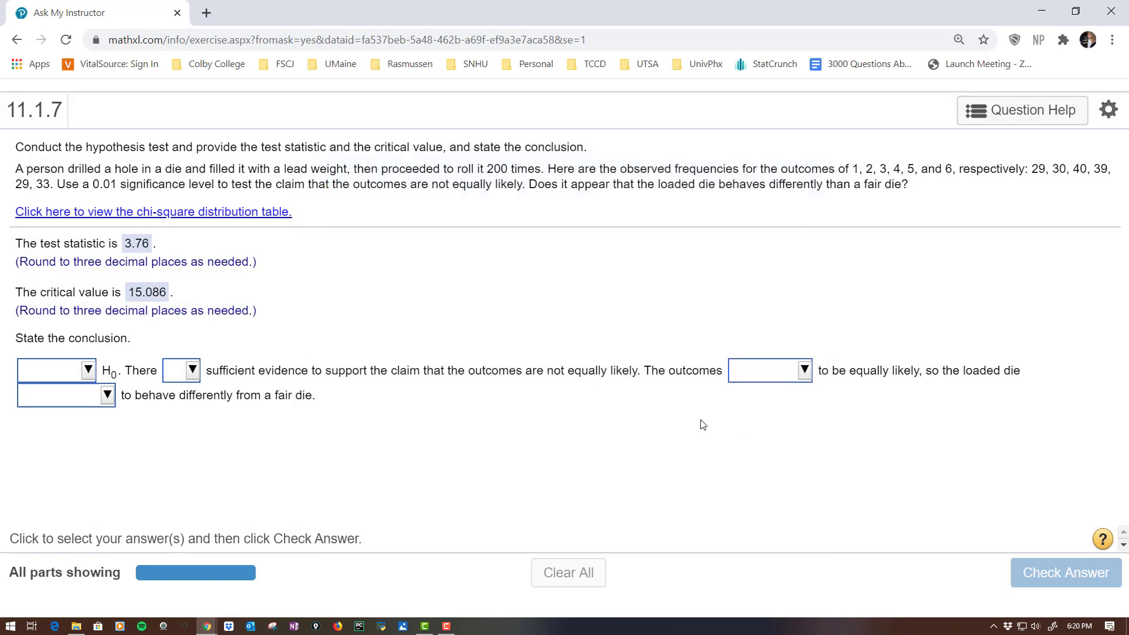
key("alt+Tab")
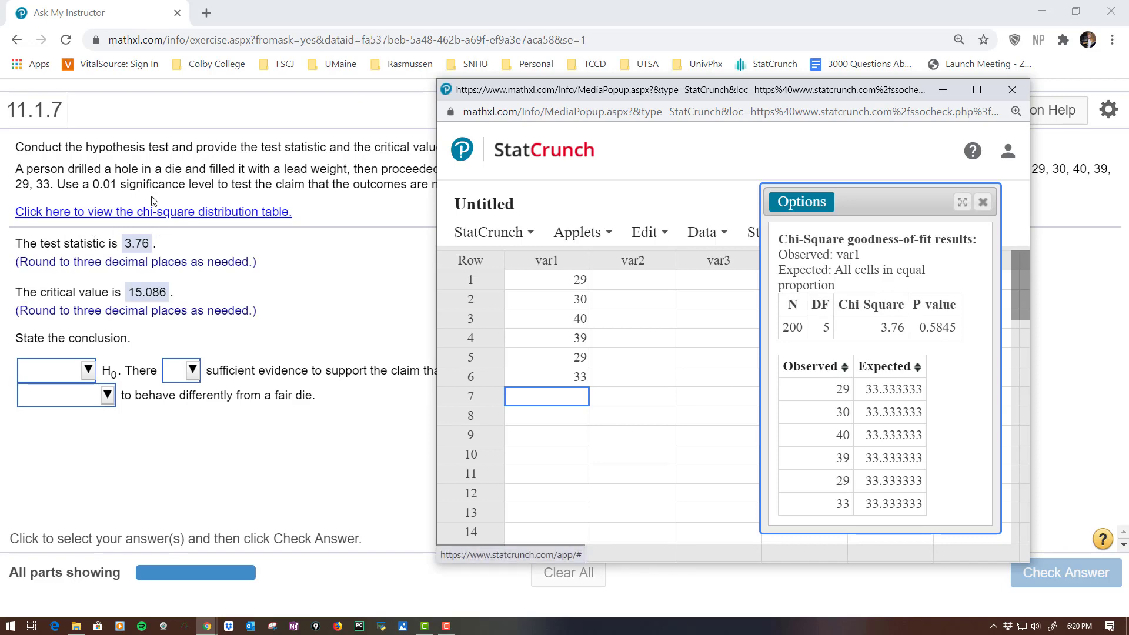
left_click(1012, 89)
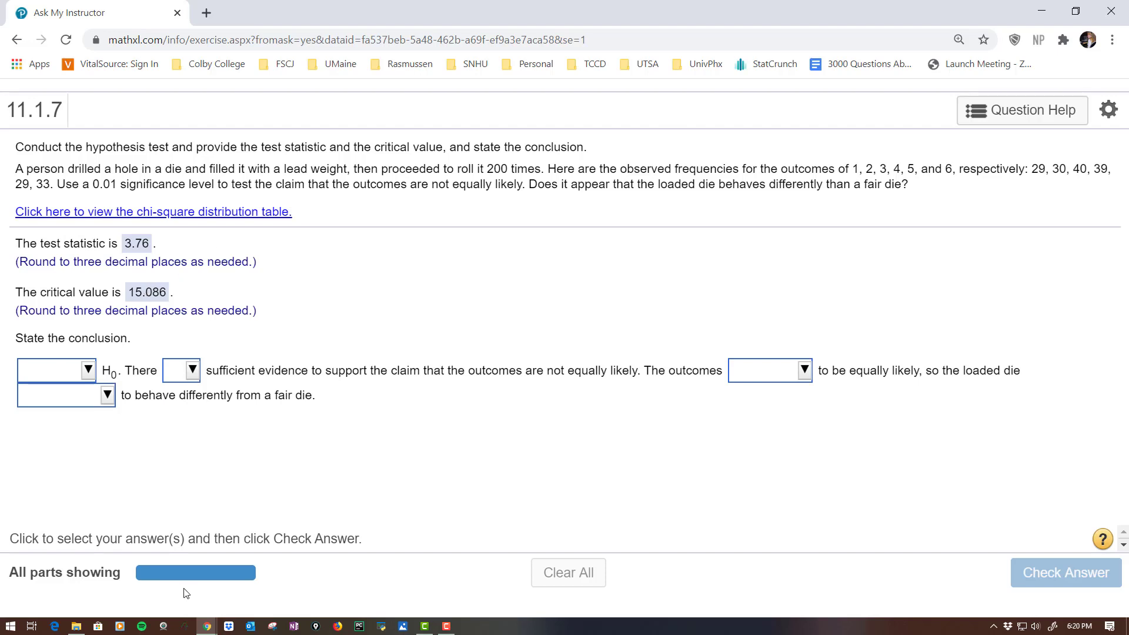
Answer the conclusion: Do not reject H0, is not, appear, does not appear, then check.
left_click(89, 375)
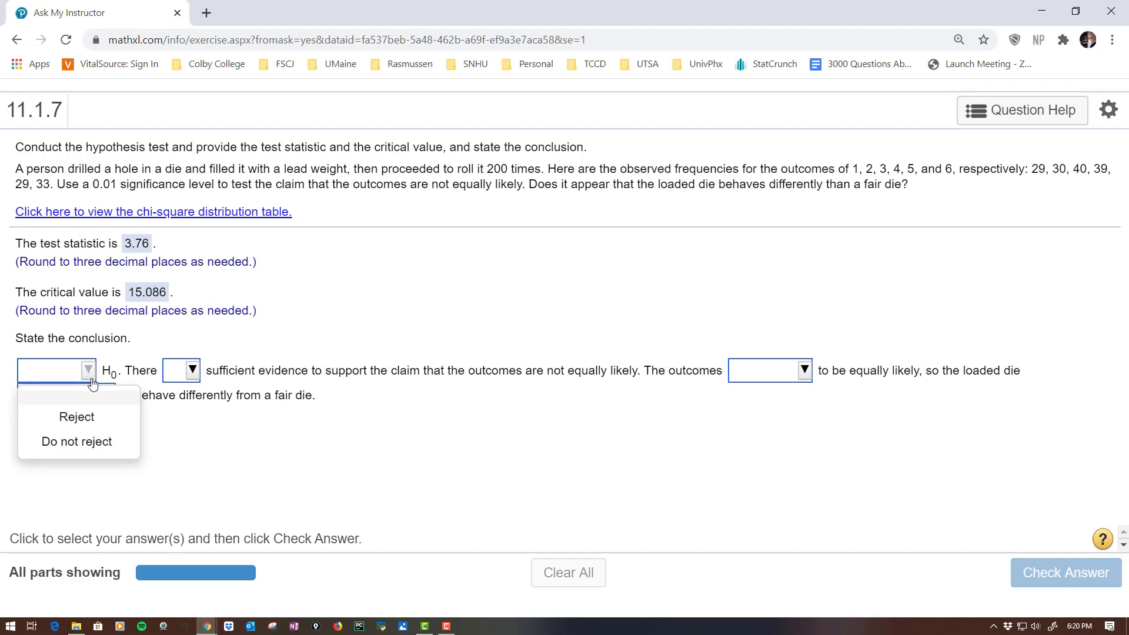
left_click(91, 443)
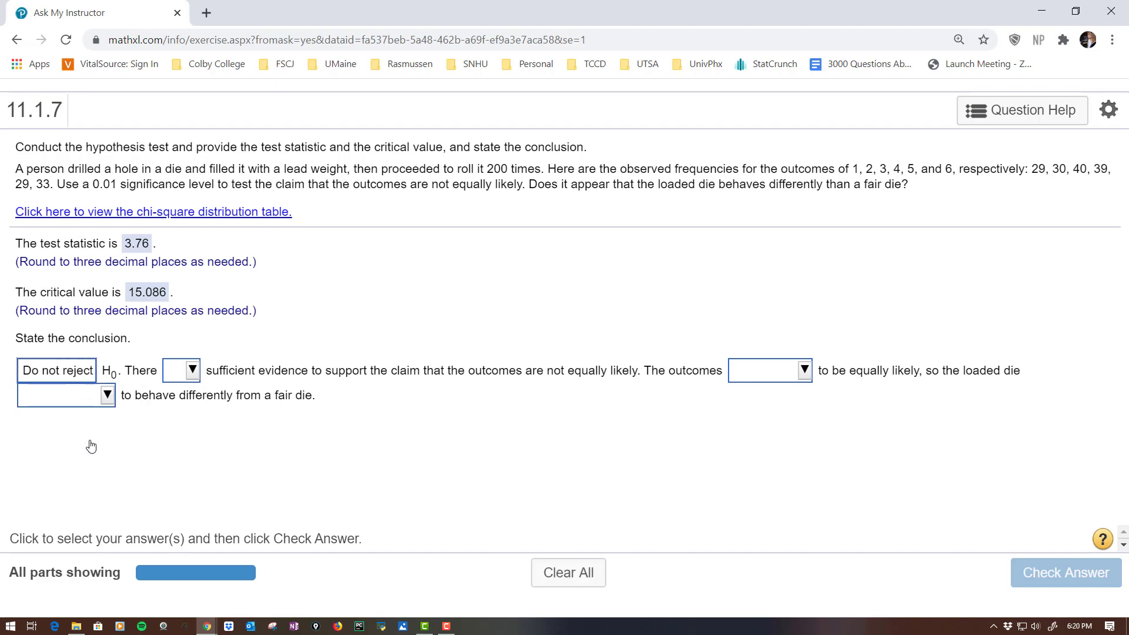
left_click(192, 377)
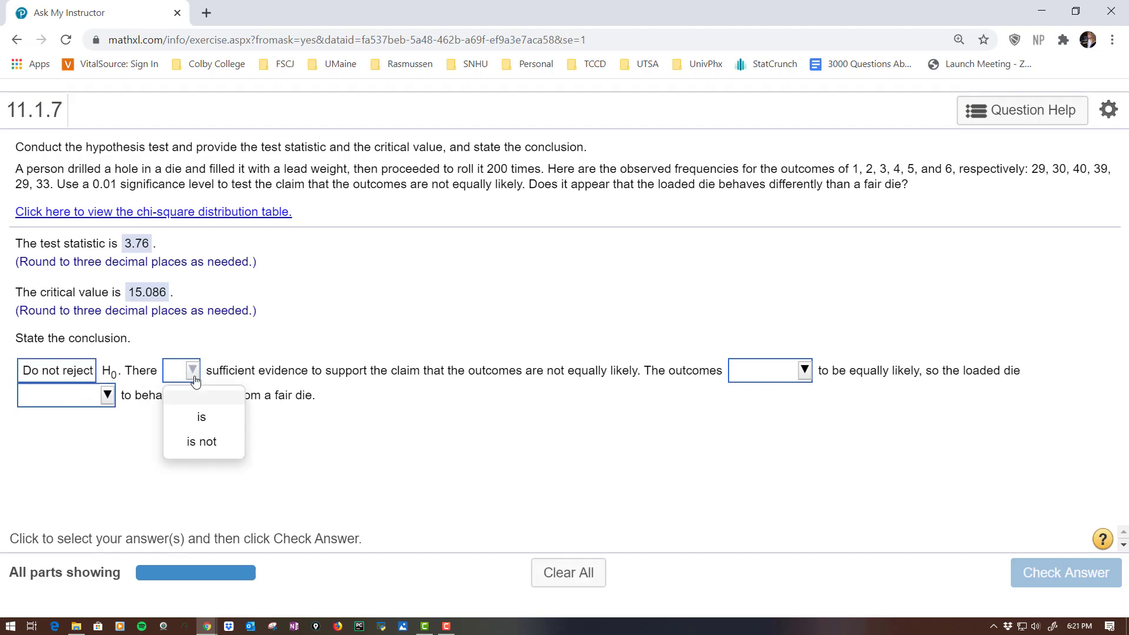
left_click(187, 448)
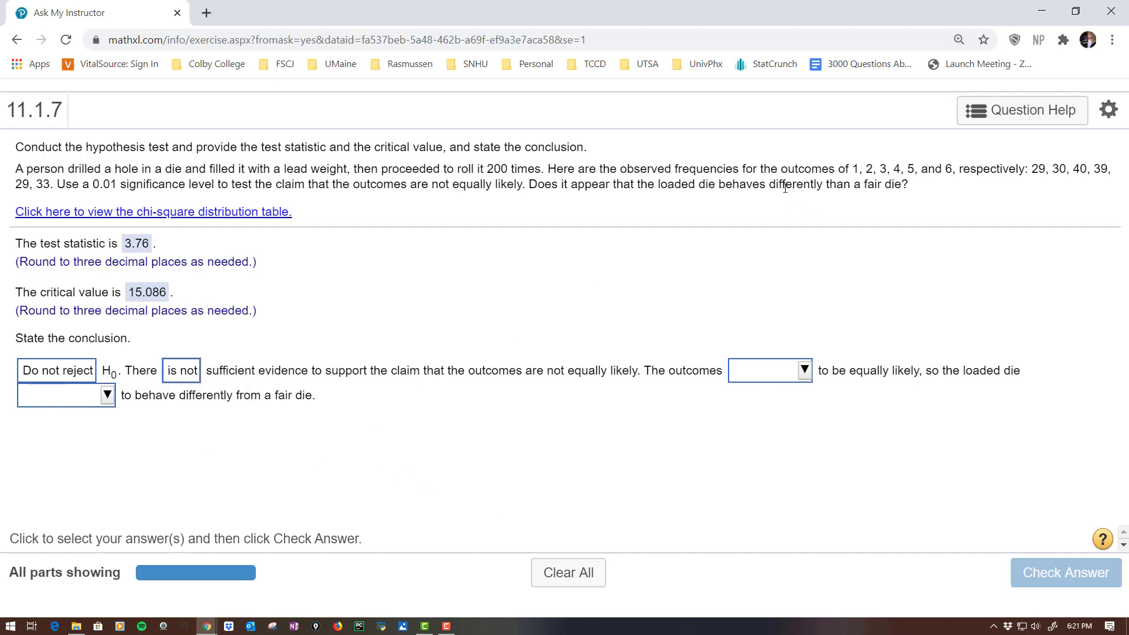
left_click(758, 377)
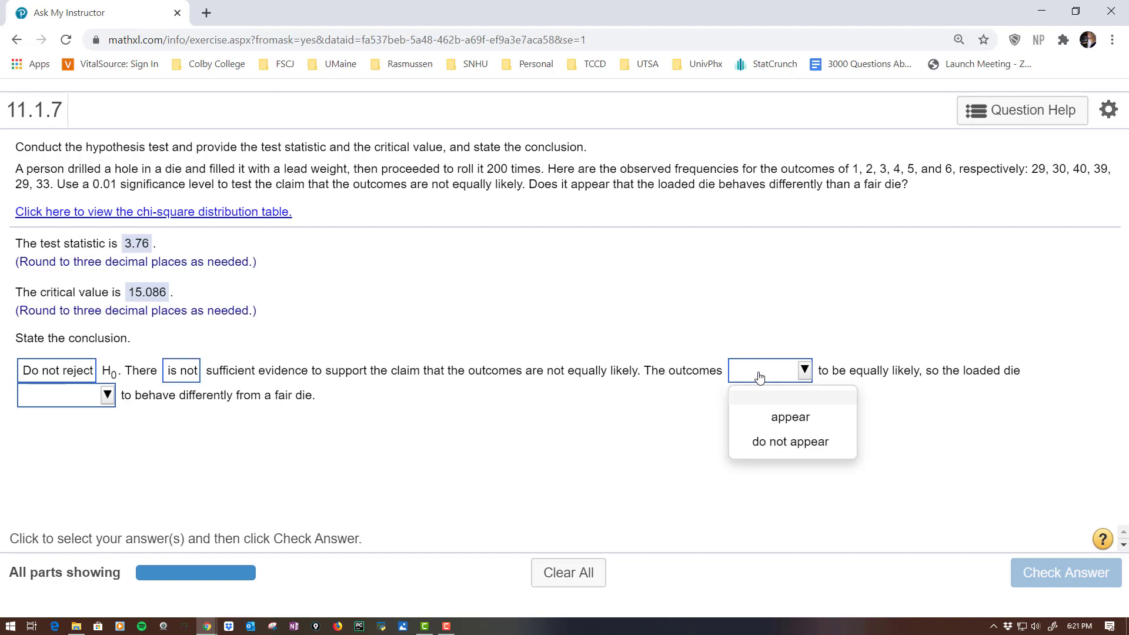
left_click(767, 420)
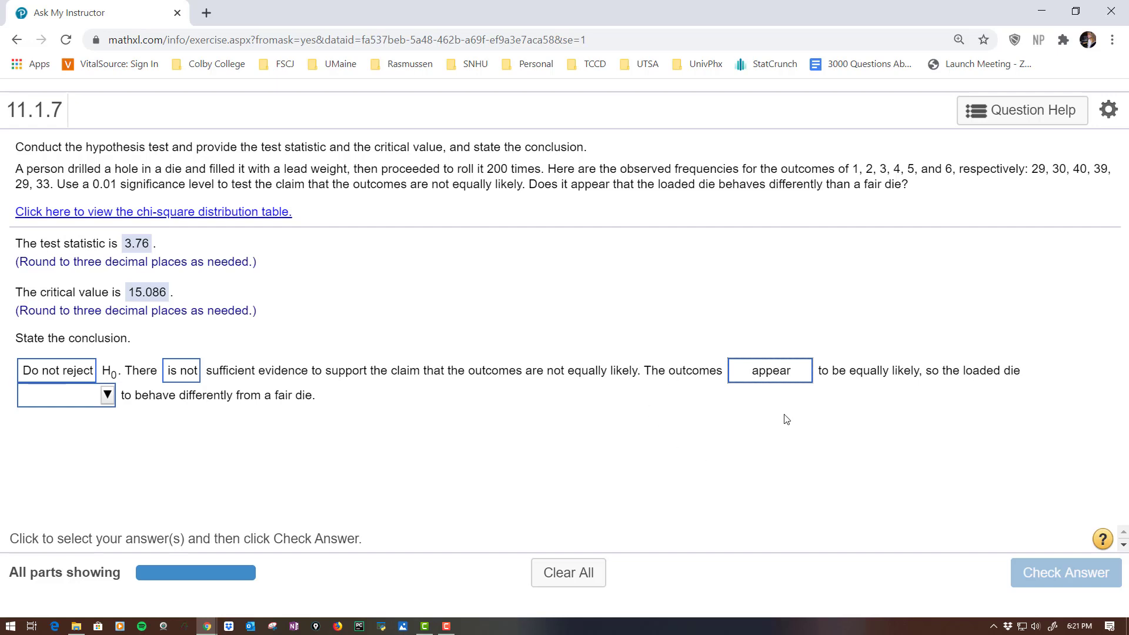
left_click(107, 402)
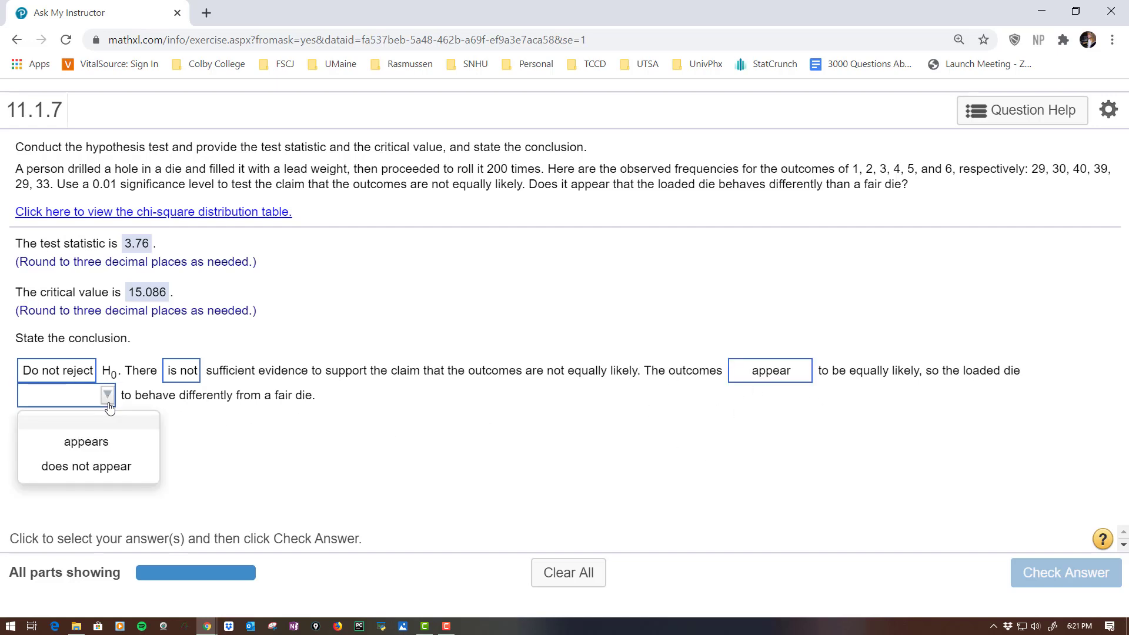
left_click(100, 466)
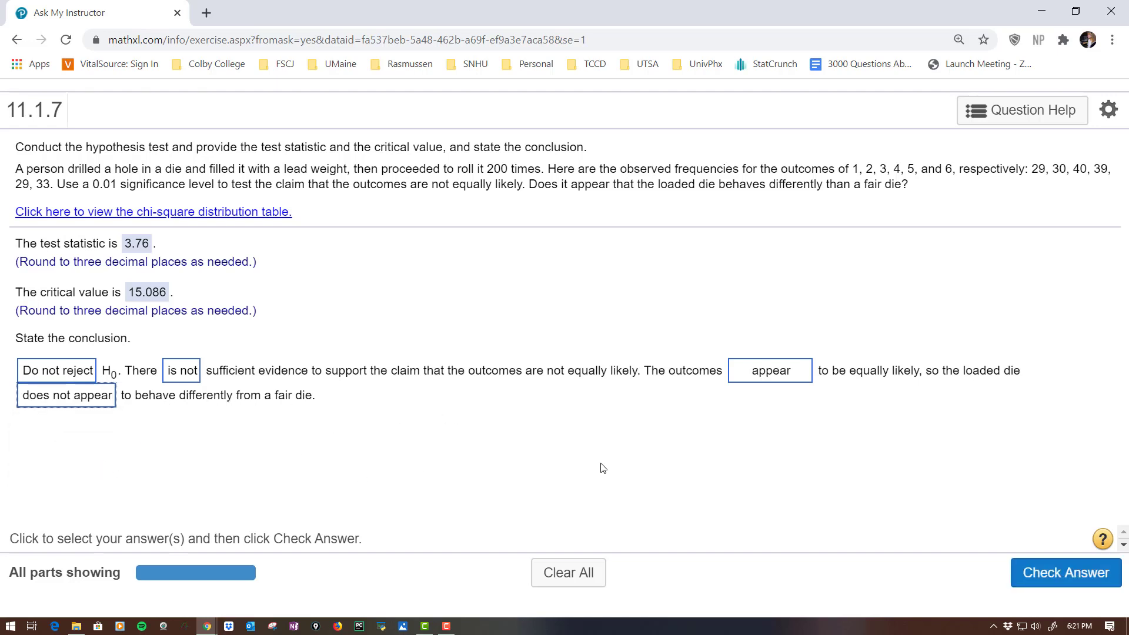
left_click(1029, 581)
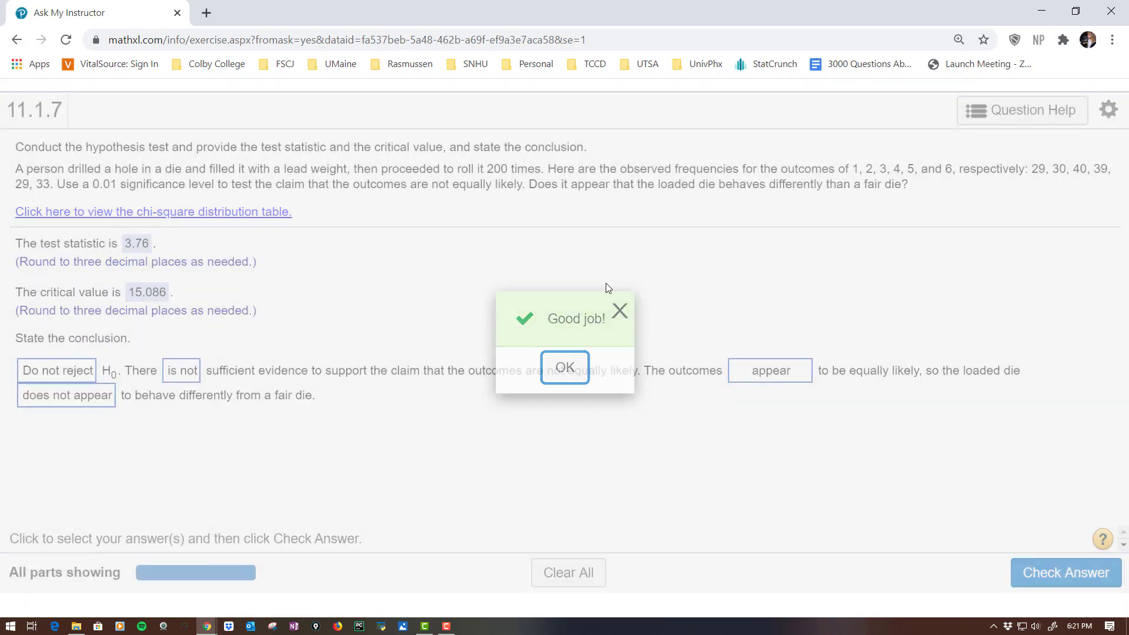